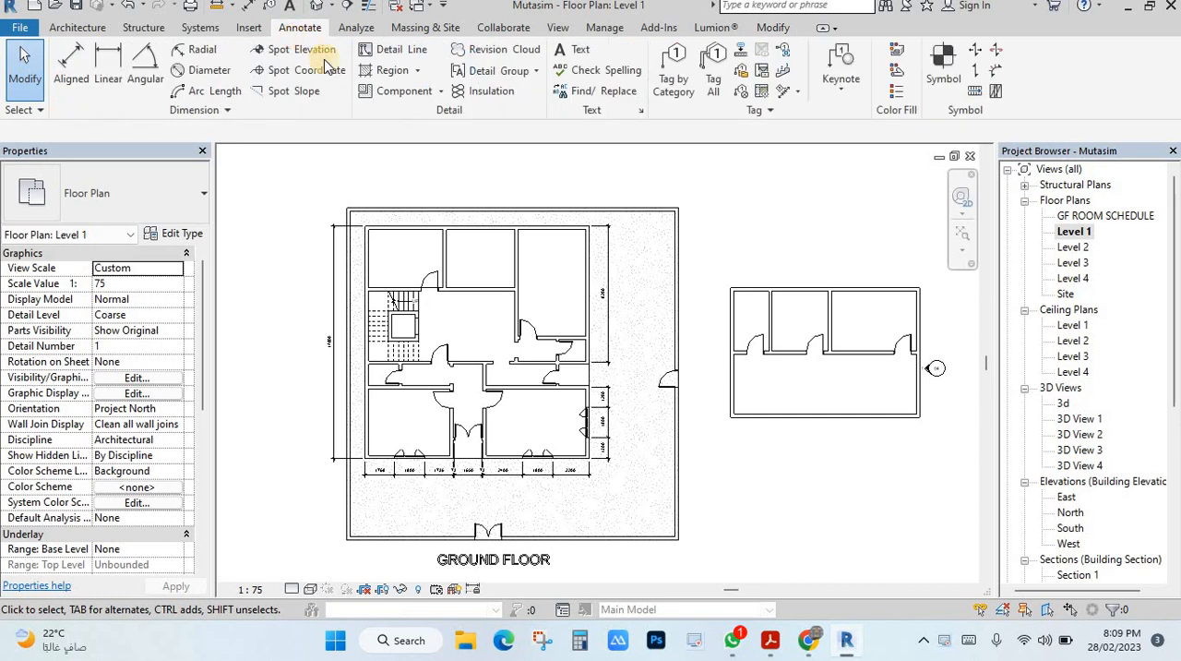
Set up an Aligned dimension that references the center of core, picks Entire Walls, and includes opening centers and intersecting walls
left_click(68, 72)
left_click(203, 131)
left_click(198, 174)
left_click(335, 131)
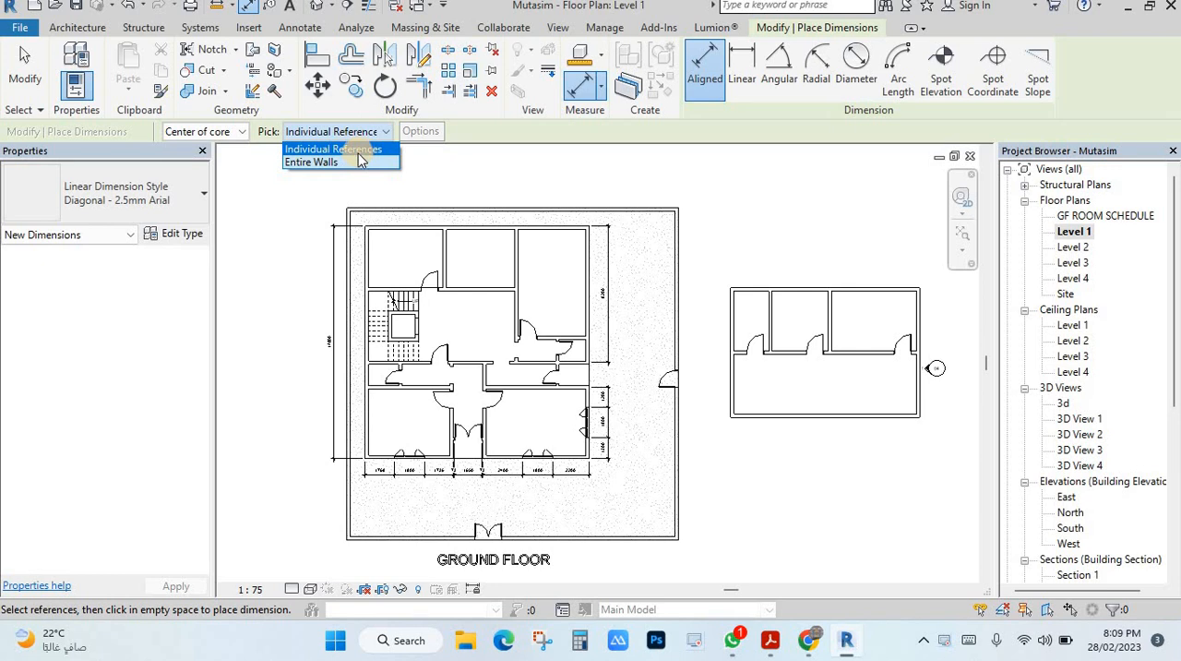
left_click(312, 162)
left_click(421, 132)
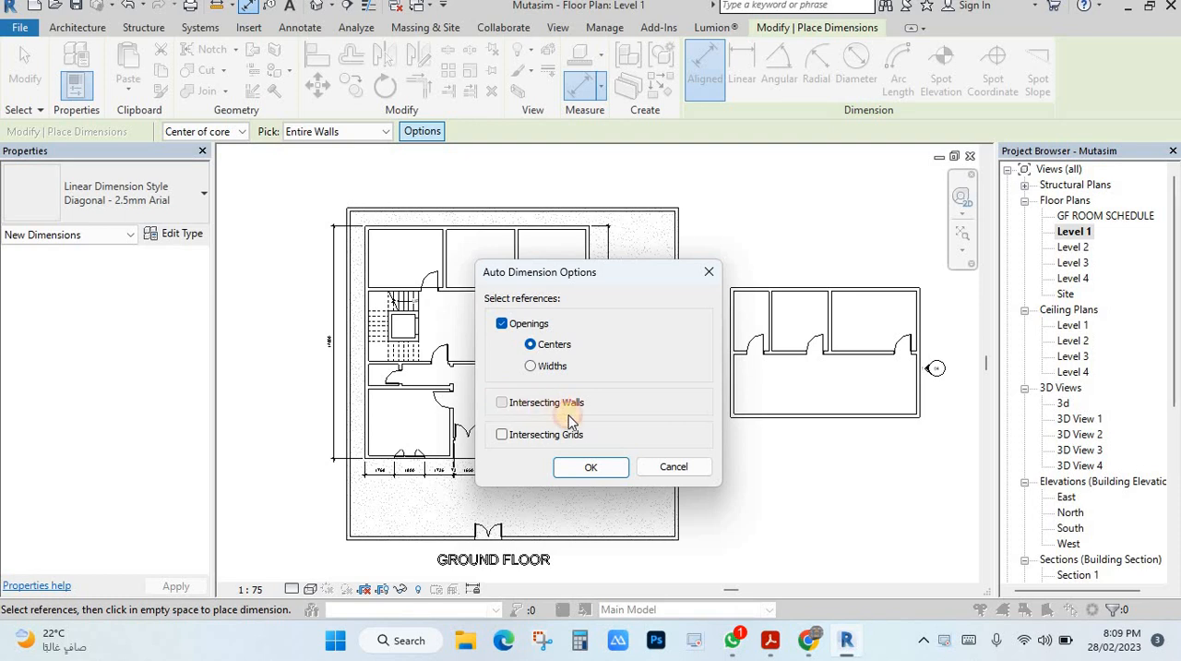
left_click(592, 467)
Place an aligned dimension string above the upper exterior wall of the ground floor building
scroll(464, 229, "up", 3)
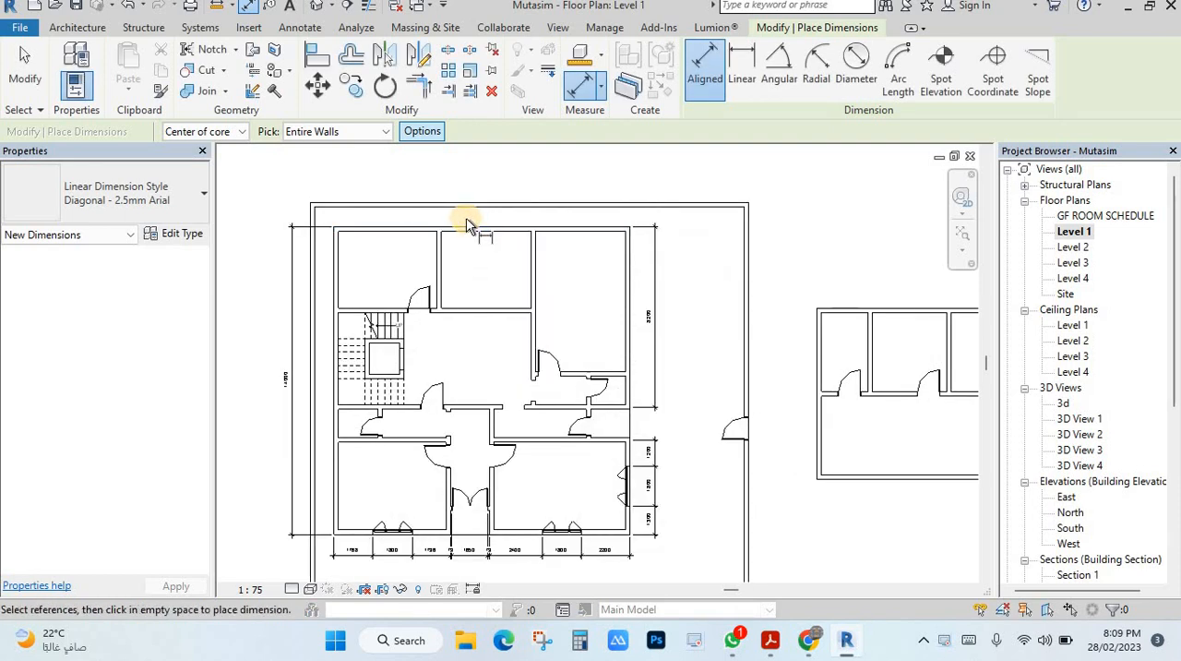
left_click(471, 231)
left_click(471, 168)
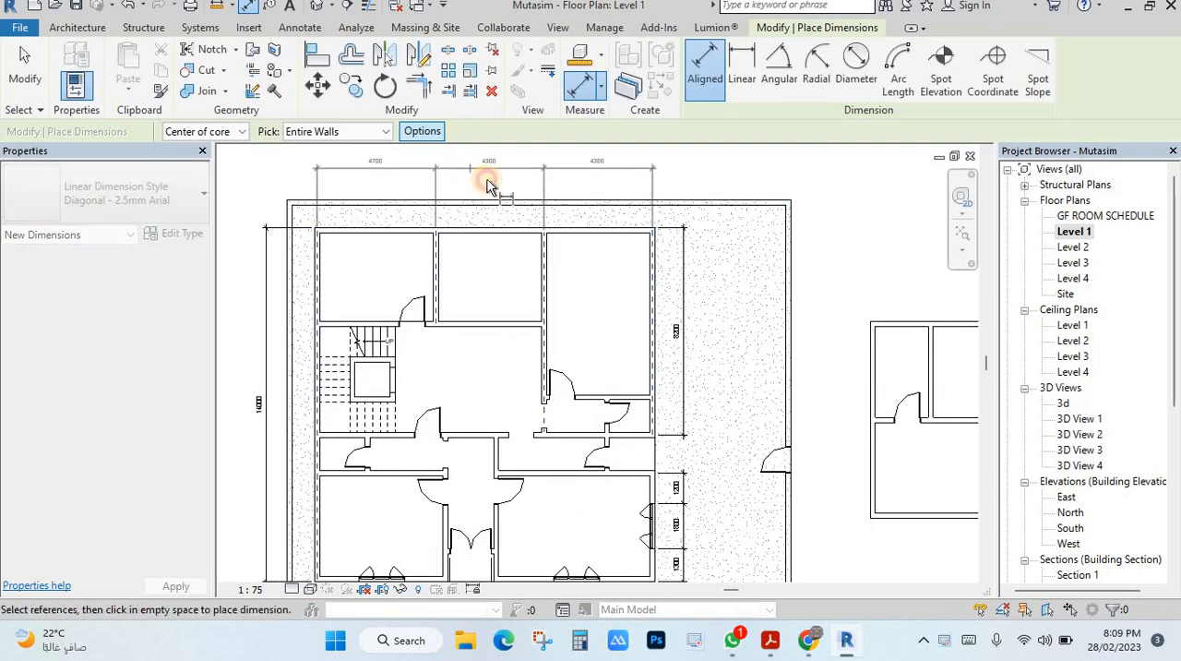
middle_click_drag(541, 250, 566, 329)
key("Escape")
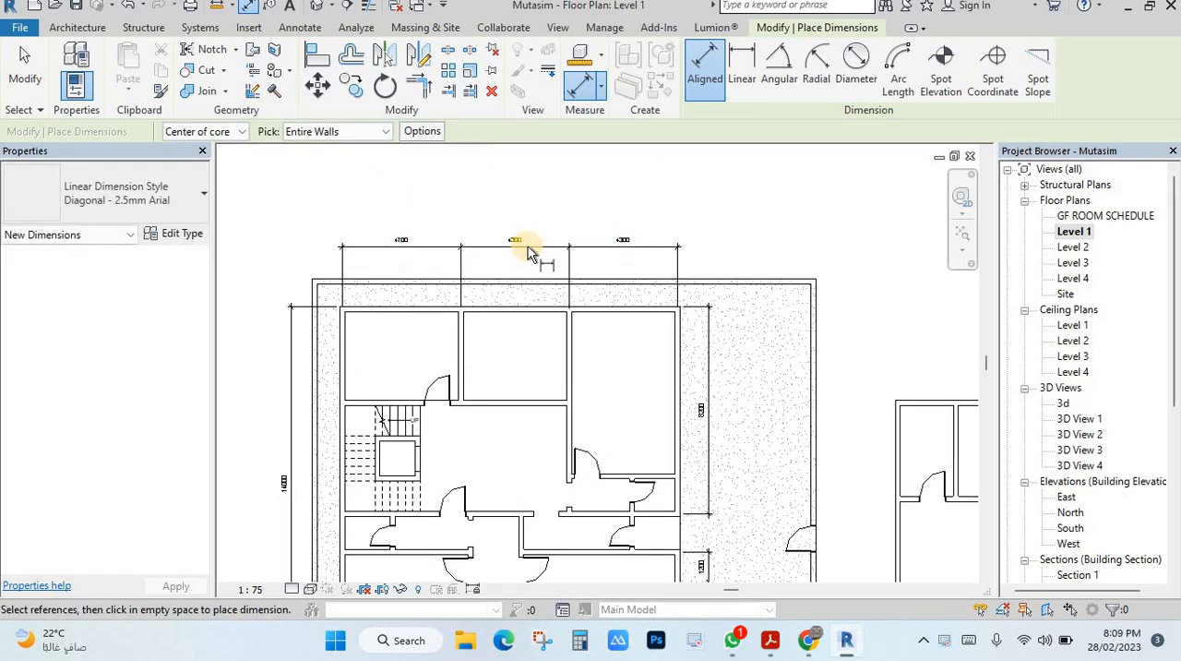
scroll(531, 258, "up", 2)
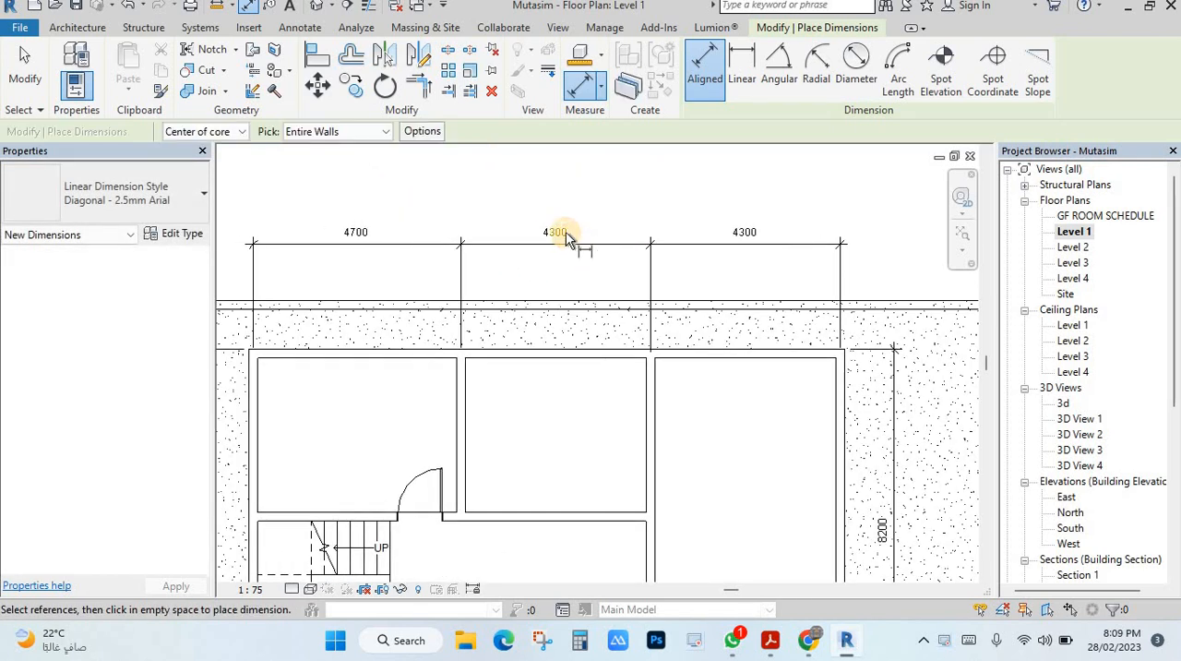
Apply dimension equality to the string above the ground floor building so its three upper rooms are equally spaced
key("Escape")
left_click(543, 233)
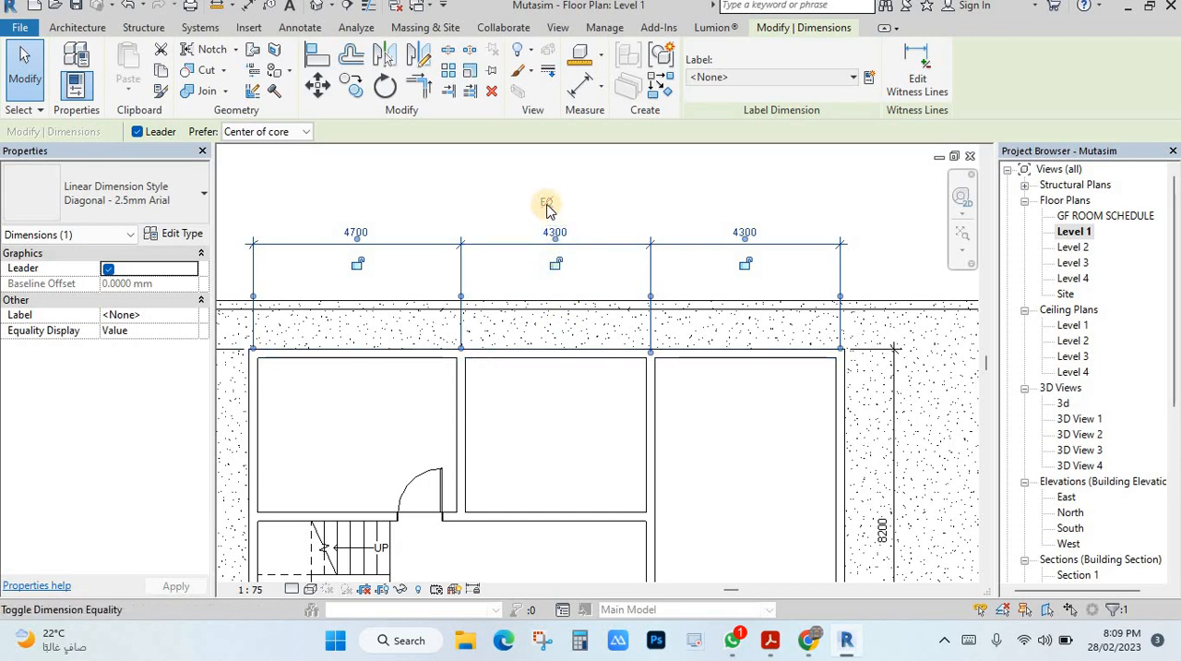
left_click(546, 205)
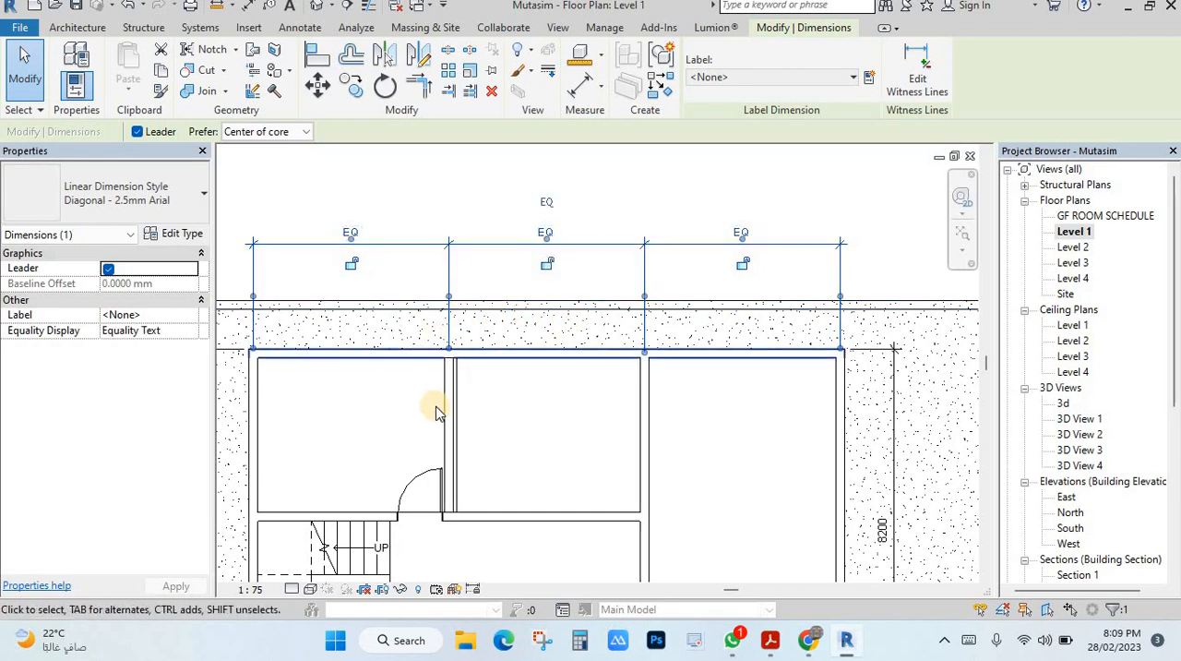
left_click(495, 417)
scroll(495, 417, "up", 1)
scroll(647, 247, "down", 2)
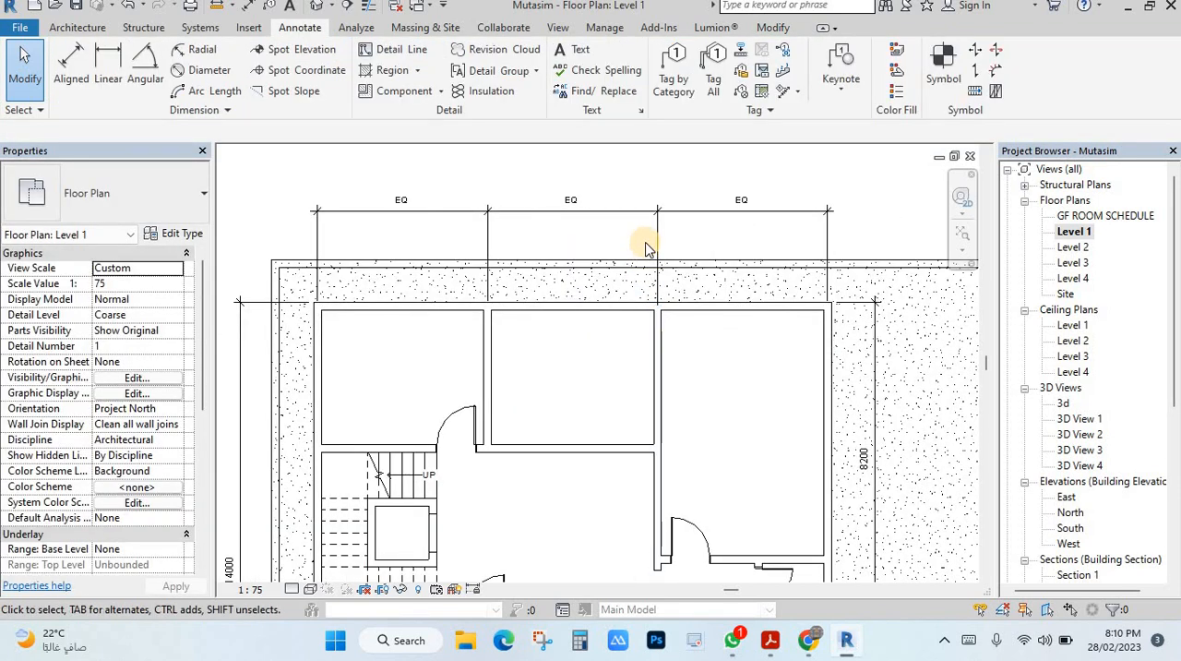
Toggle equality off on the dimension string above the ground floor building so it displays numeric values
left_click(579, 207)
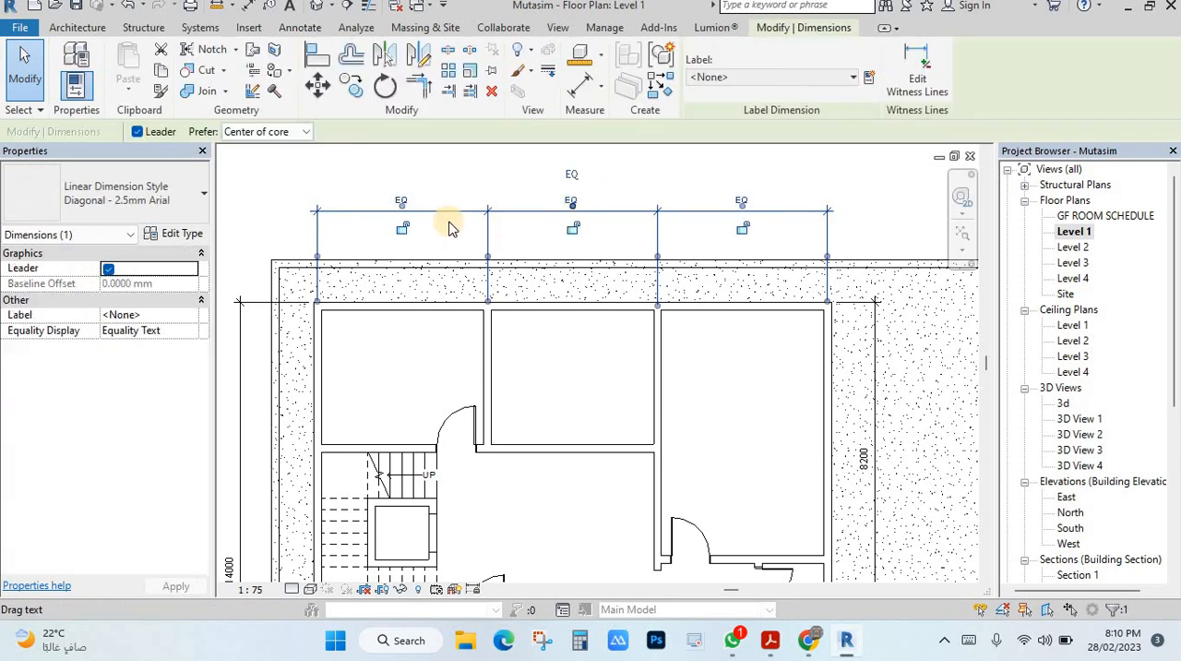
left_click(572, 176)
scroll(683, 282, "down", 1)
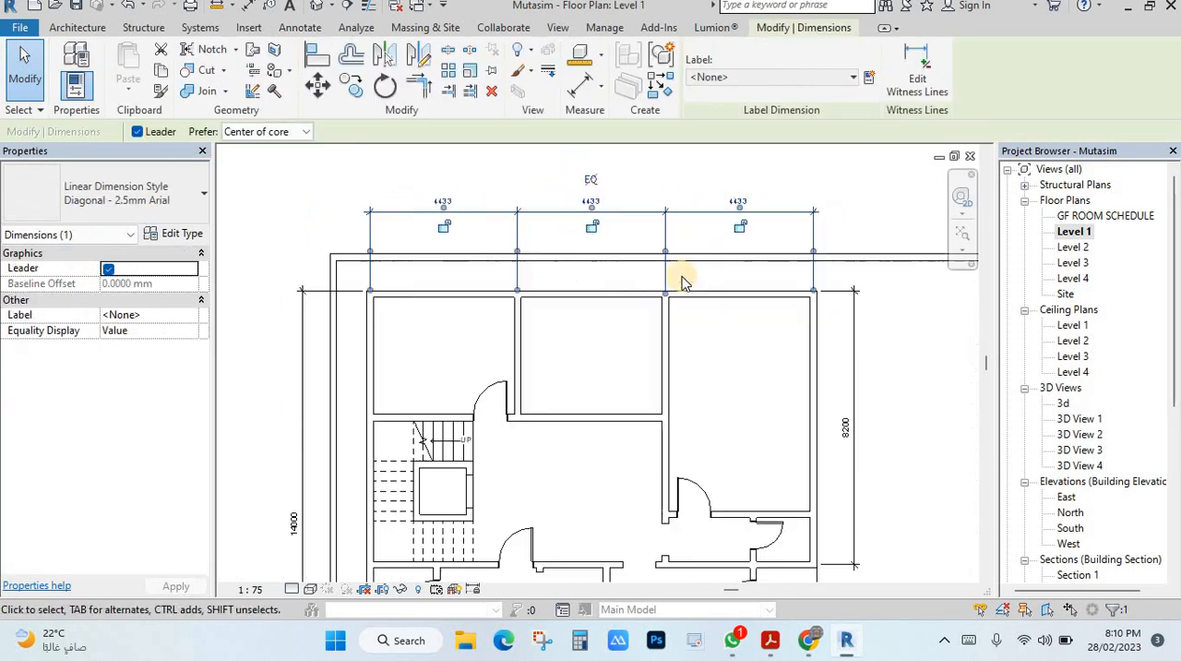
scroll(683, 281, "down", 1)
key("Escape")
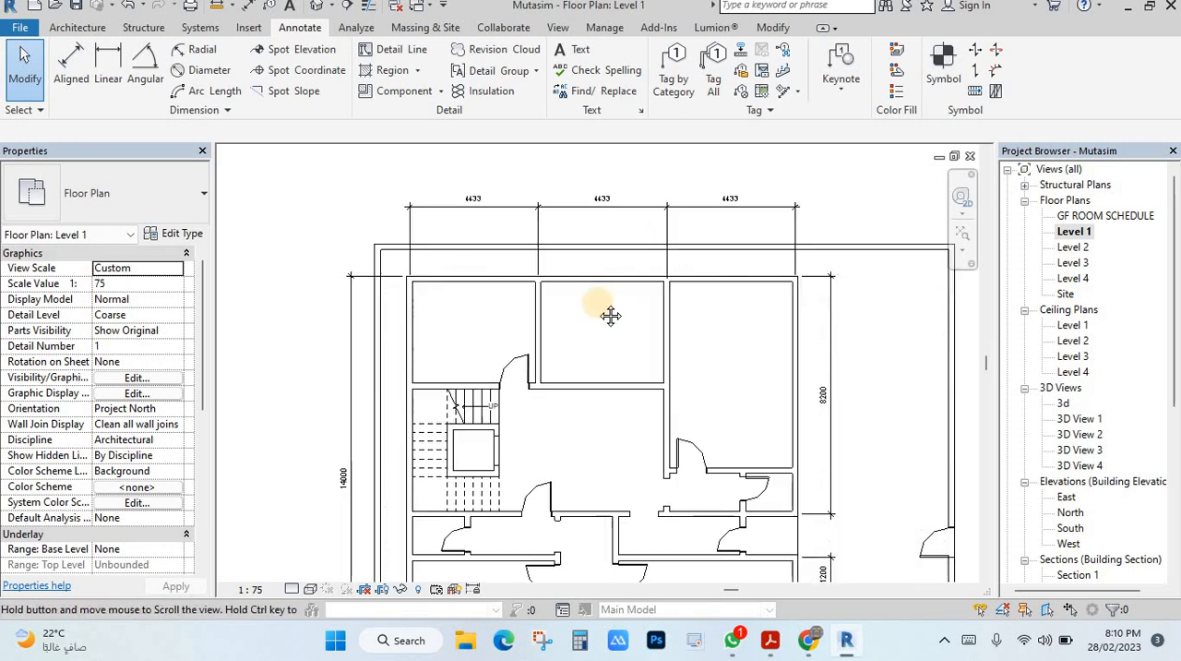
Set up an Aligned dimension for the smaller plan, picking Entire Walls with opening centers and intersecting walls as references
middle_click_drag(611, 313, 506, 296)
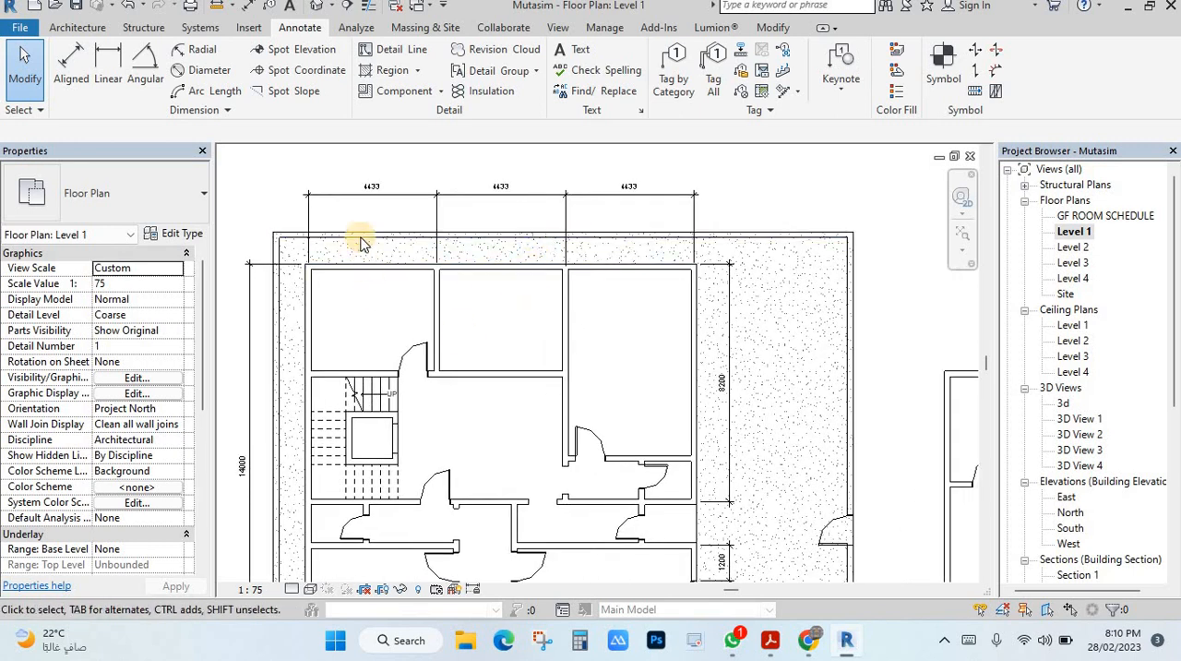
scroll(526, 317, "down", 1)
middle_click_drag(969, 401, 659, 311)
scroll(654, 311, "up", 1)
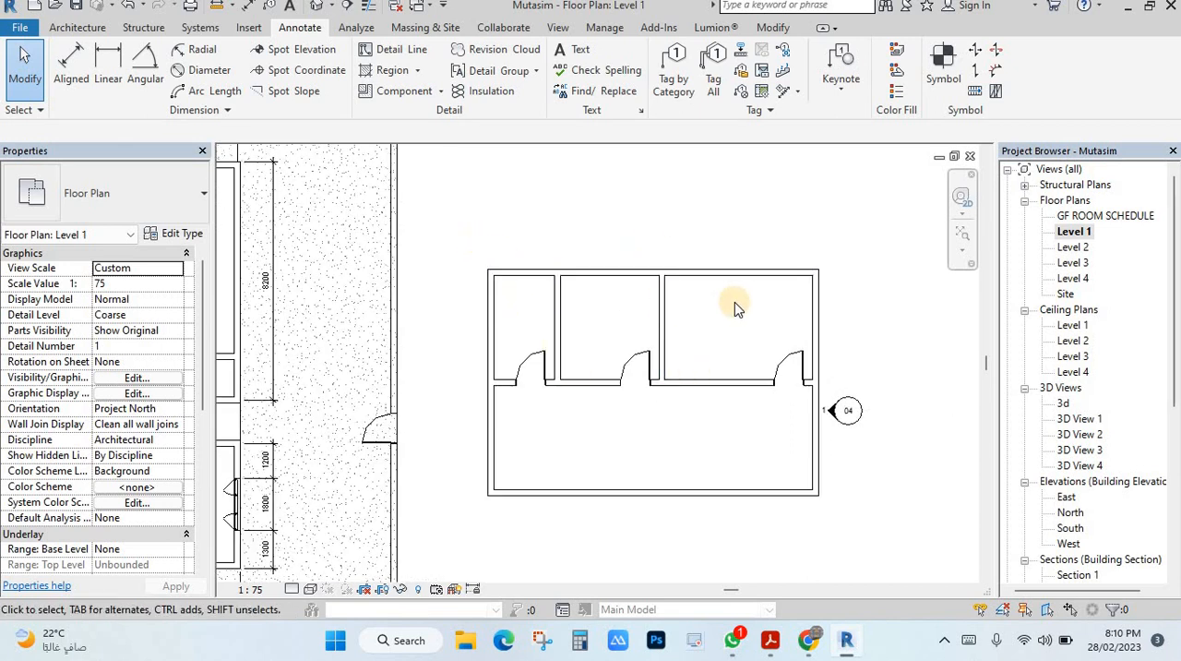
left_click(71, 63)
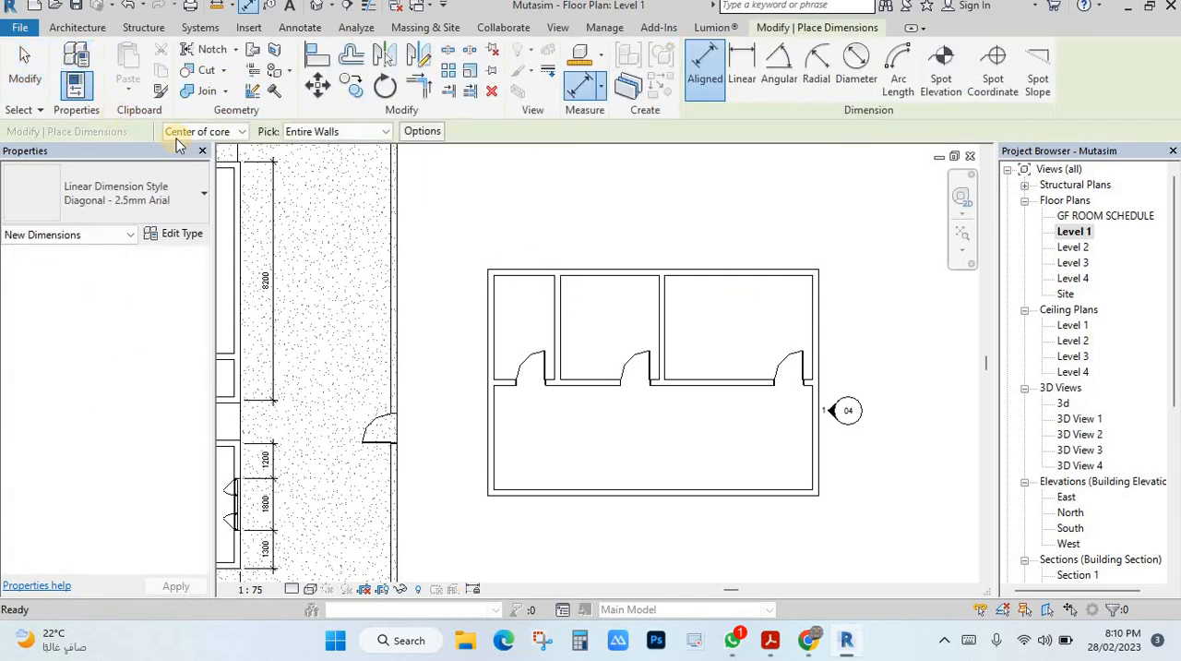
left_click(319, 134)
left_click(304, 163)
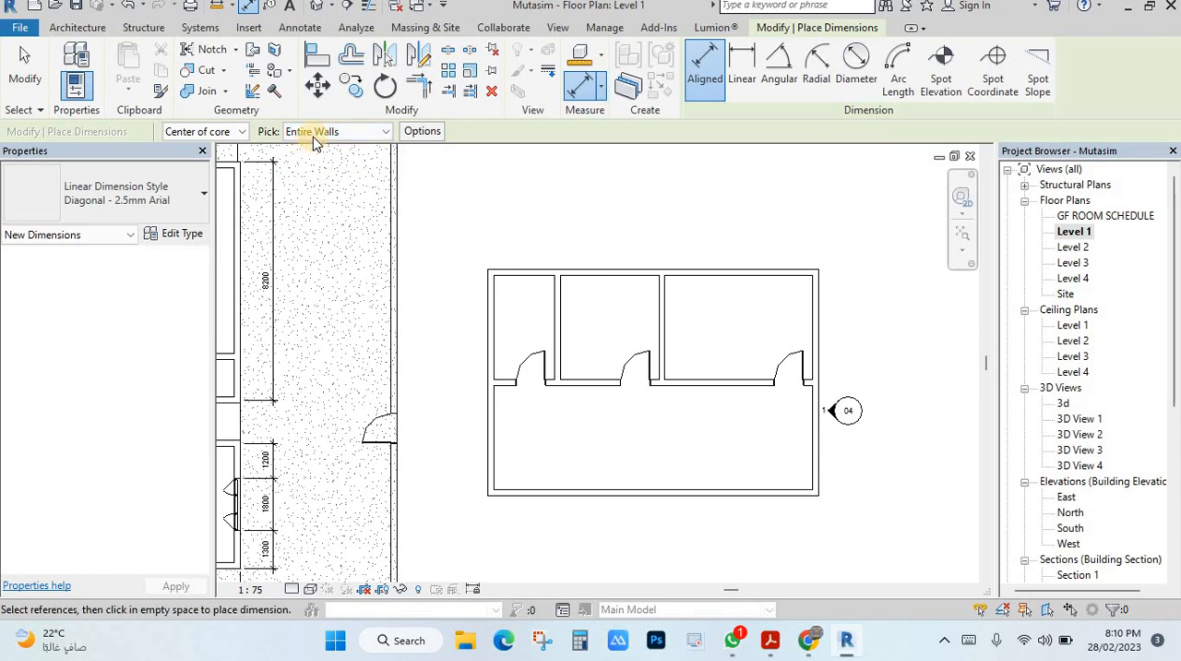
left_click(313, 132)
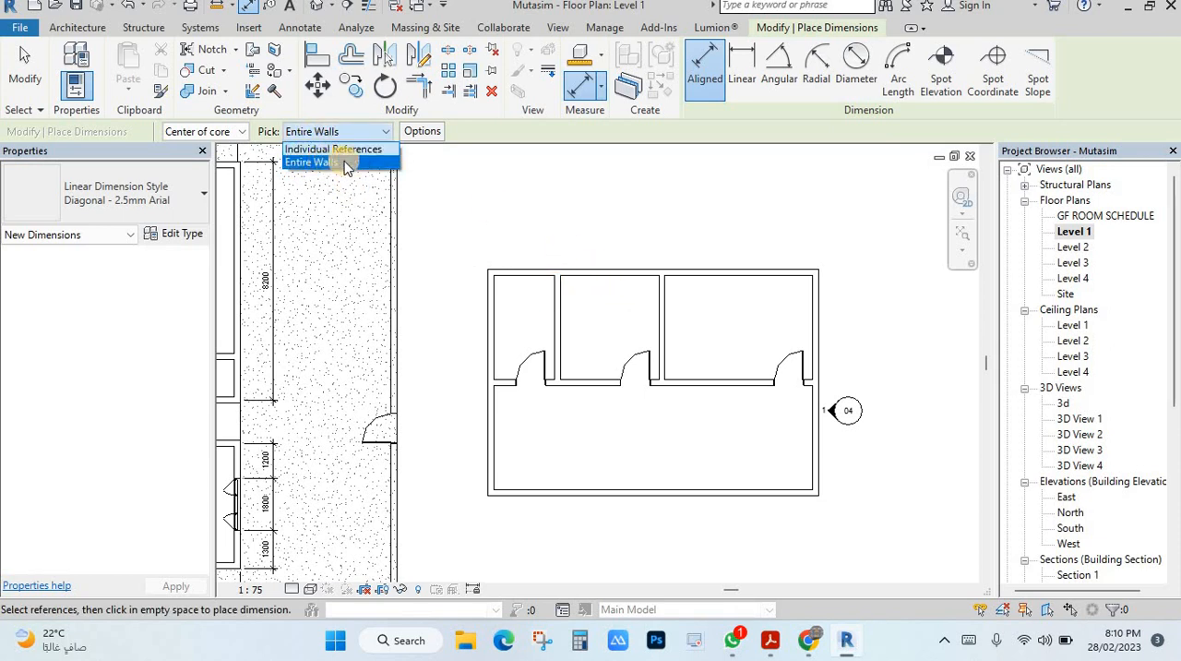
left_click(344, 163)
left_click(421, 132)
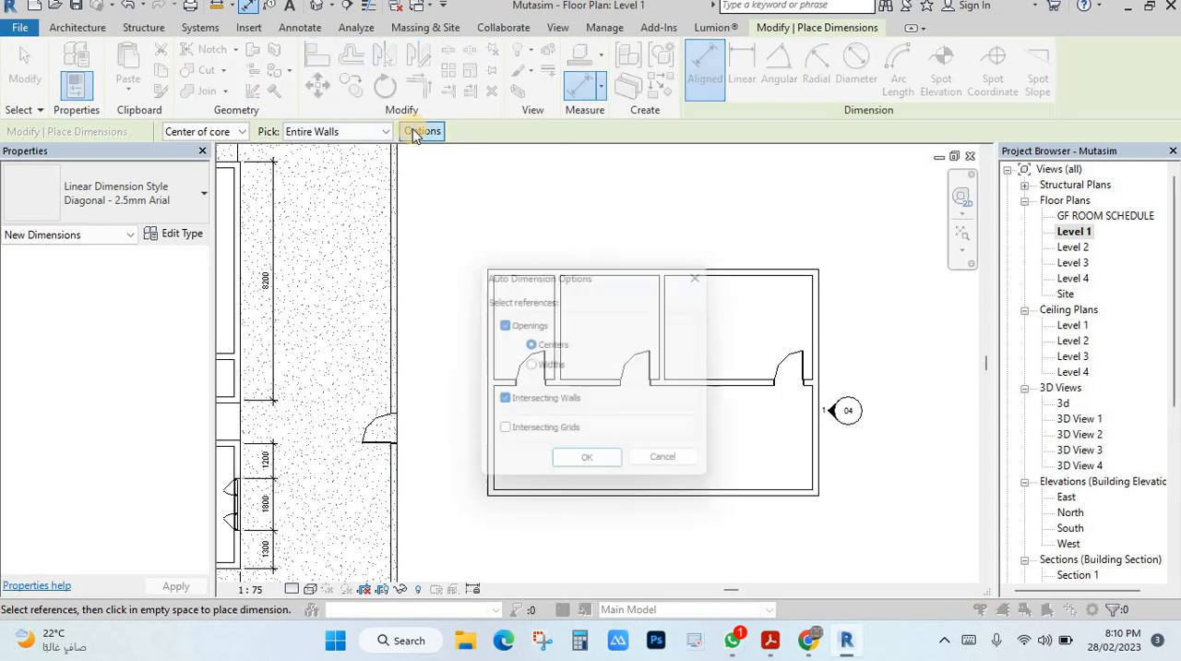
left_click(503, 403)
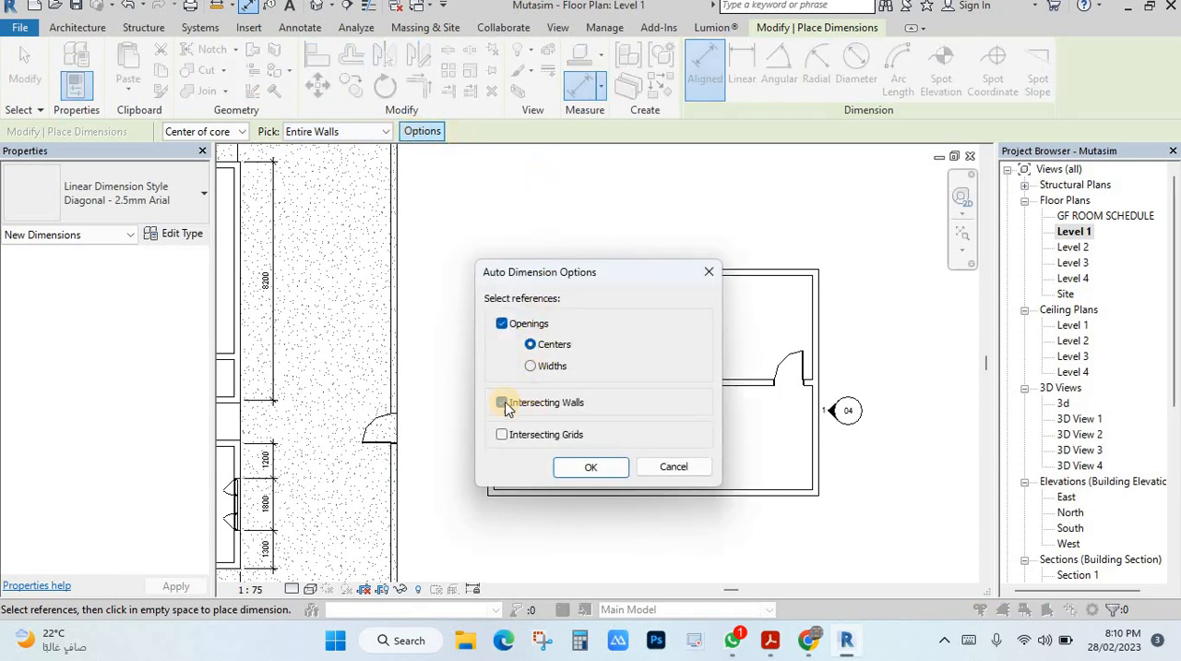
left_click(595, 468)
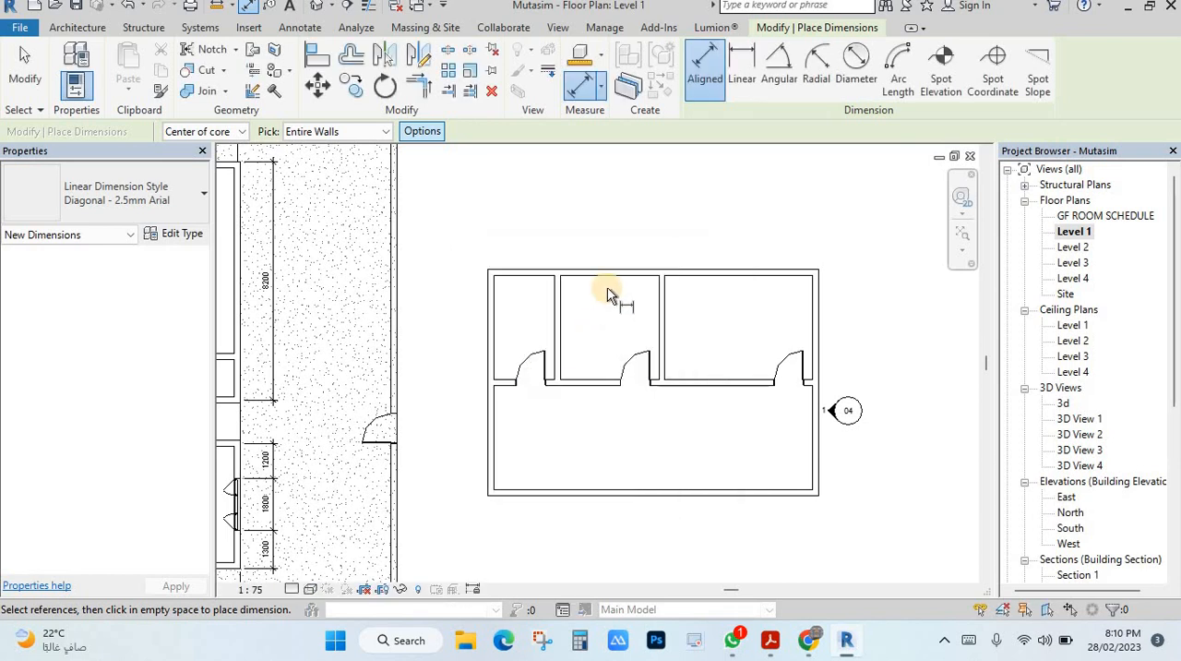
Place an aligned dimension string above the upper exterior wall of the smaller three-room plan
left_click(620, 263)
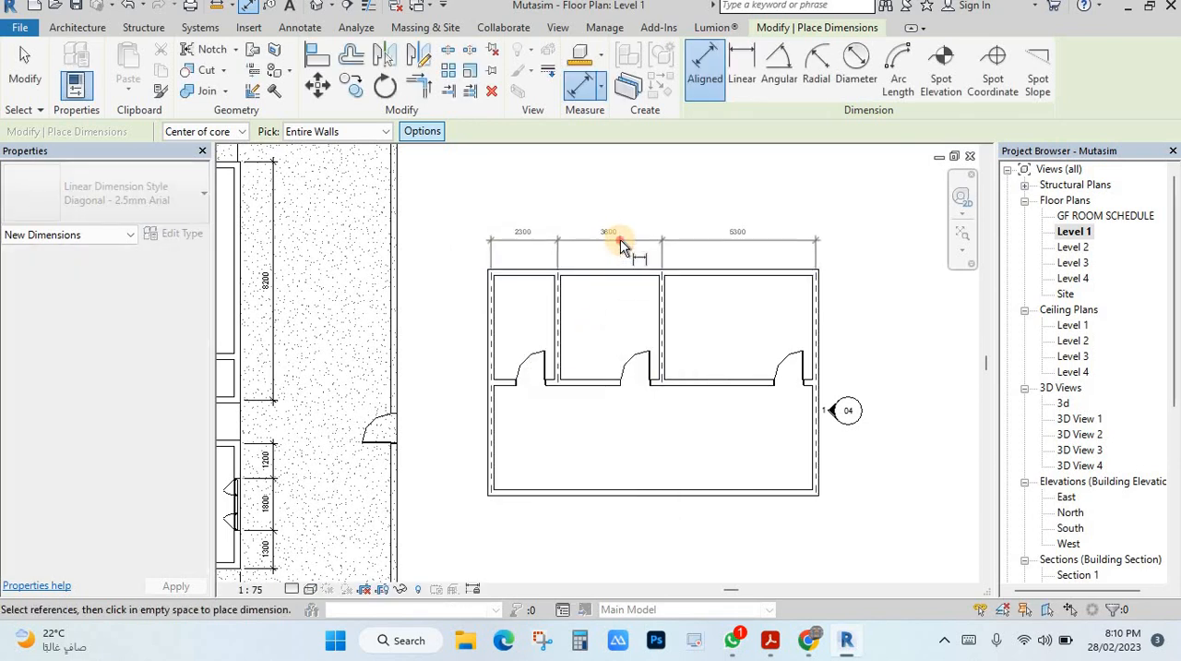
left_click(620, 239)
scroll(522, 267, "up", 1)
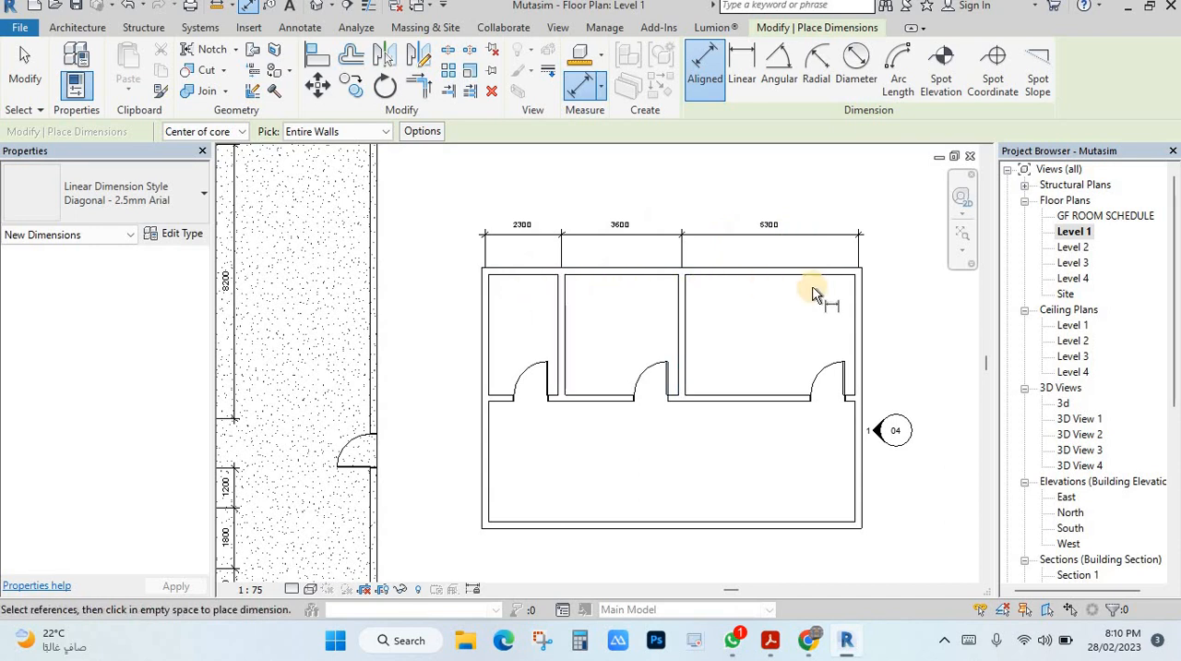
Apply dimension equality to the smaller plan's string so its three upper rooms become equally wide
key("Escape")
left_click(668, 234)
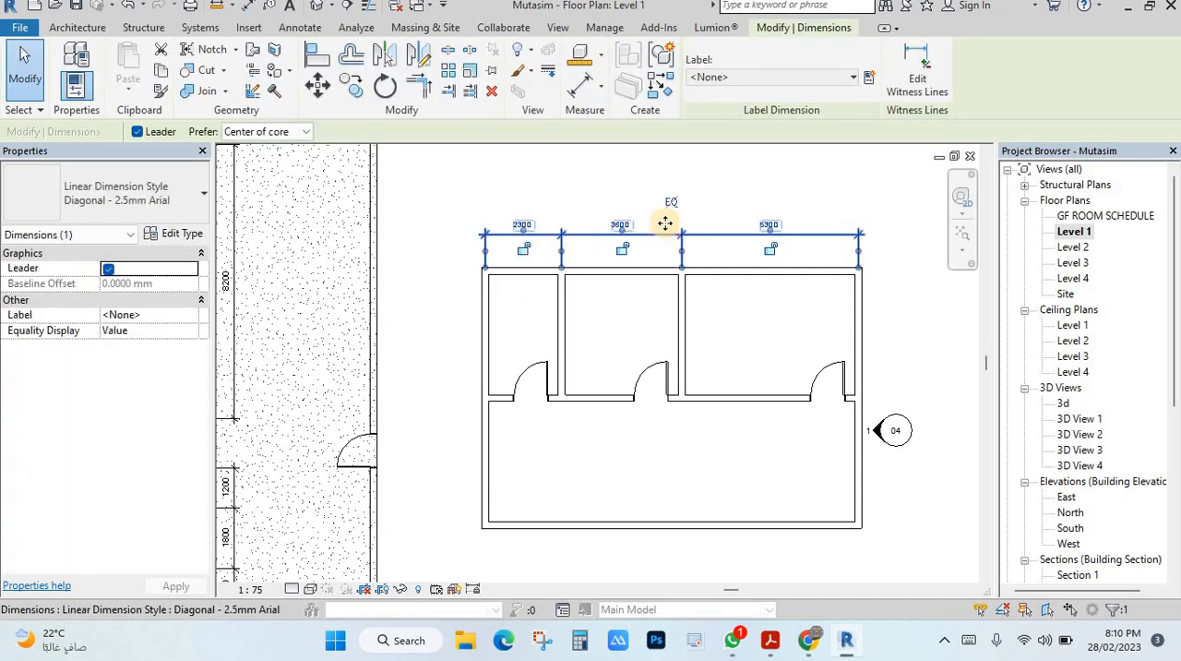
left_click(671, 202)
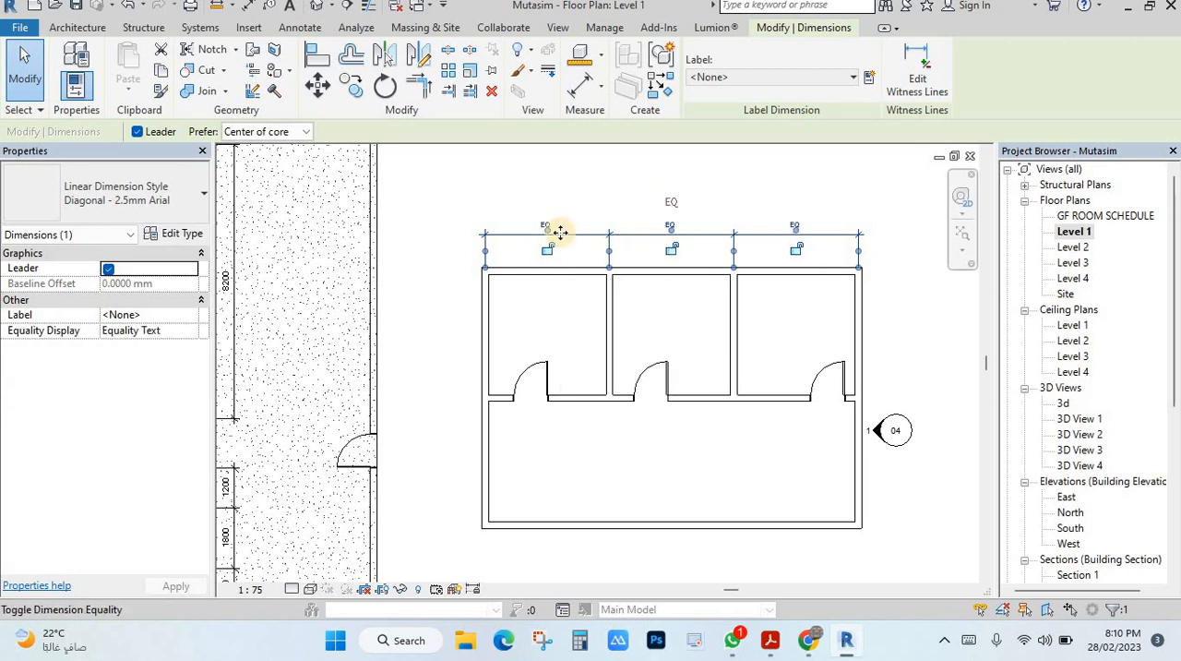
left_click(698, 367)
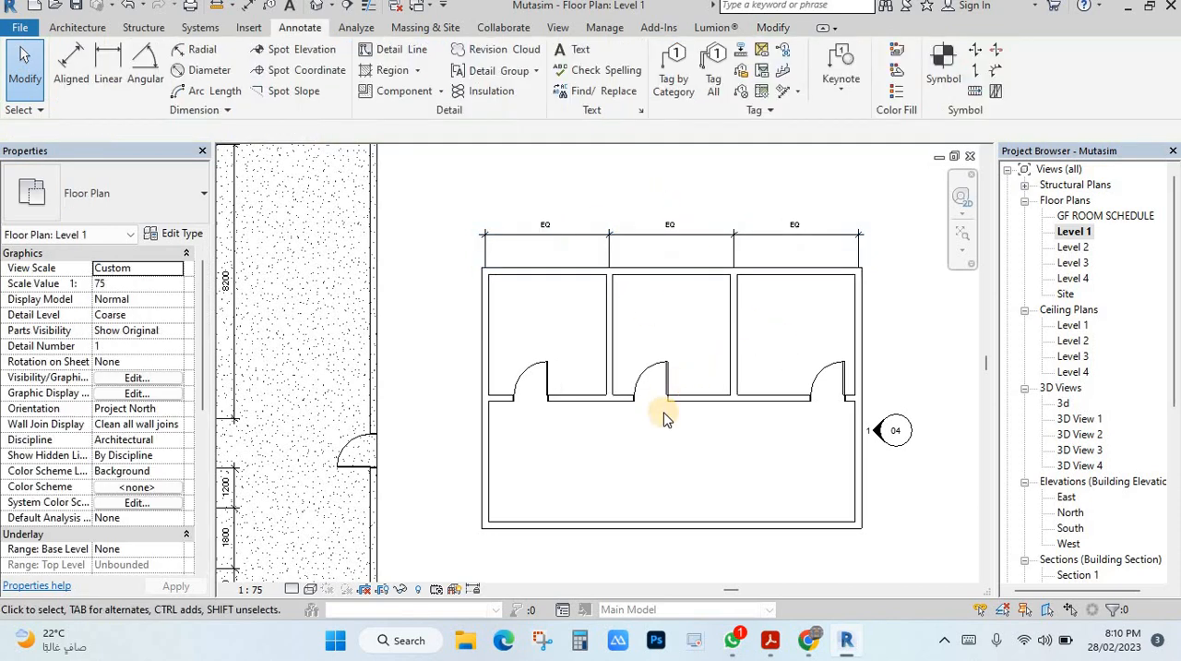
middle_click_drag(672, 427, 602, 388)
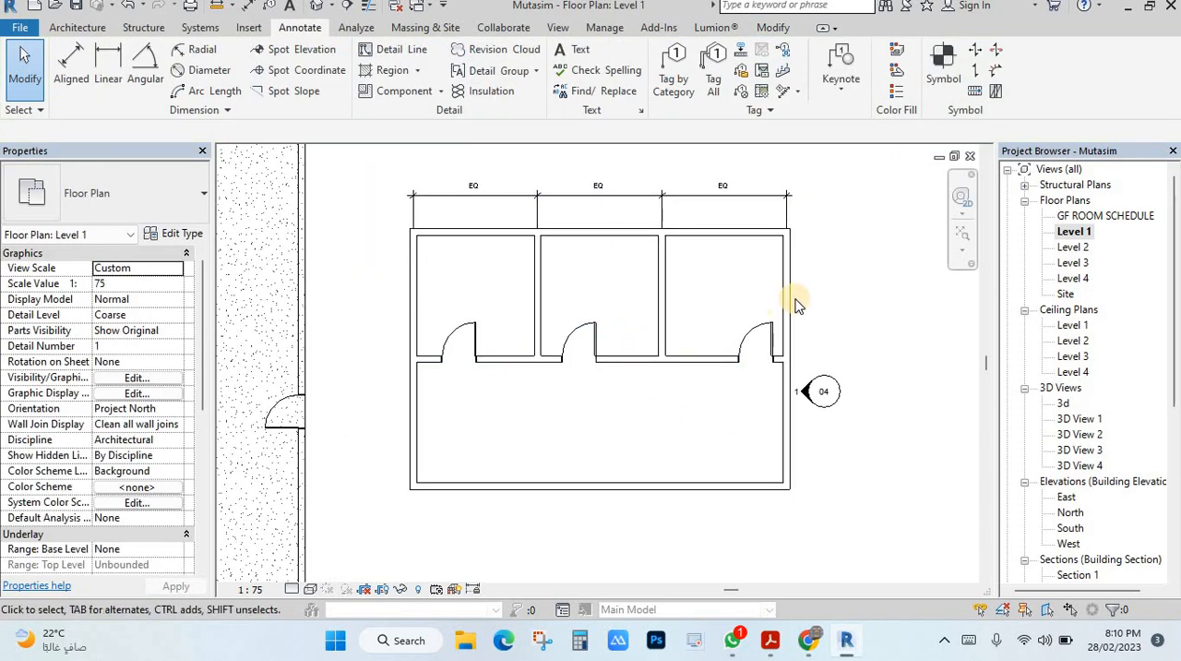
Examine the equality dimension string, its EQ toggle, and the spacing of the partition walls in the smaller plan
scroll(793, 305, "down", 1)
middle_click_drag(791, 312, 732, 319)
scroll(732, 332, "down", 2)
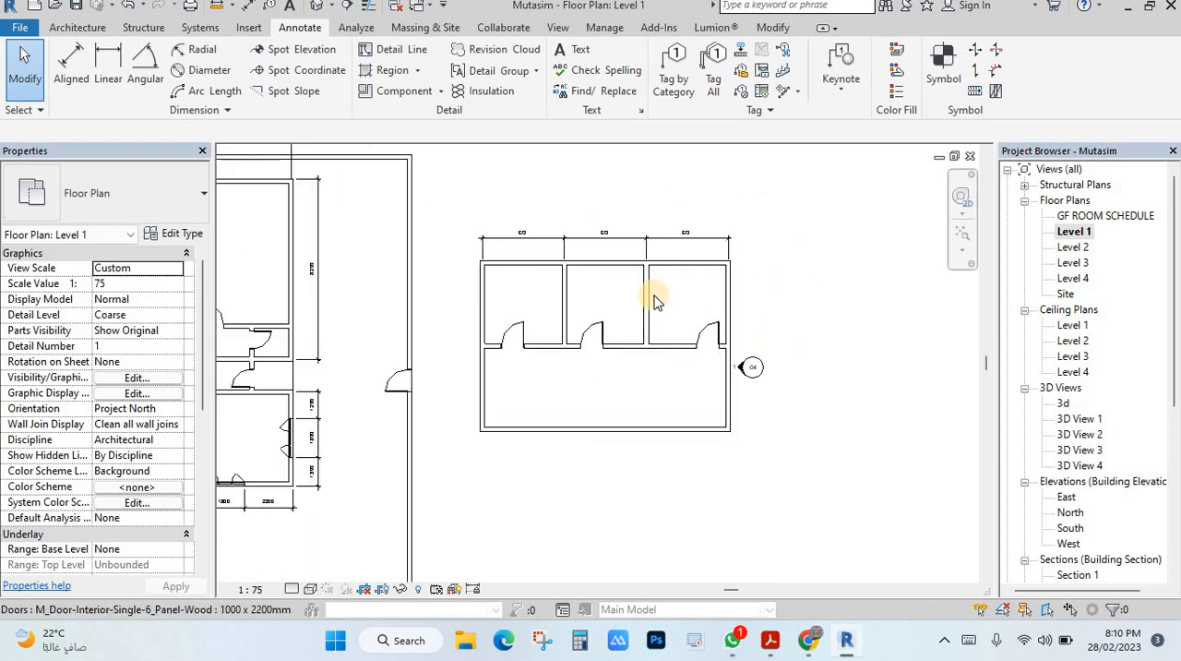
left_click(602, 233)
left_click(603, 218)
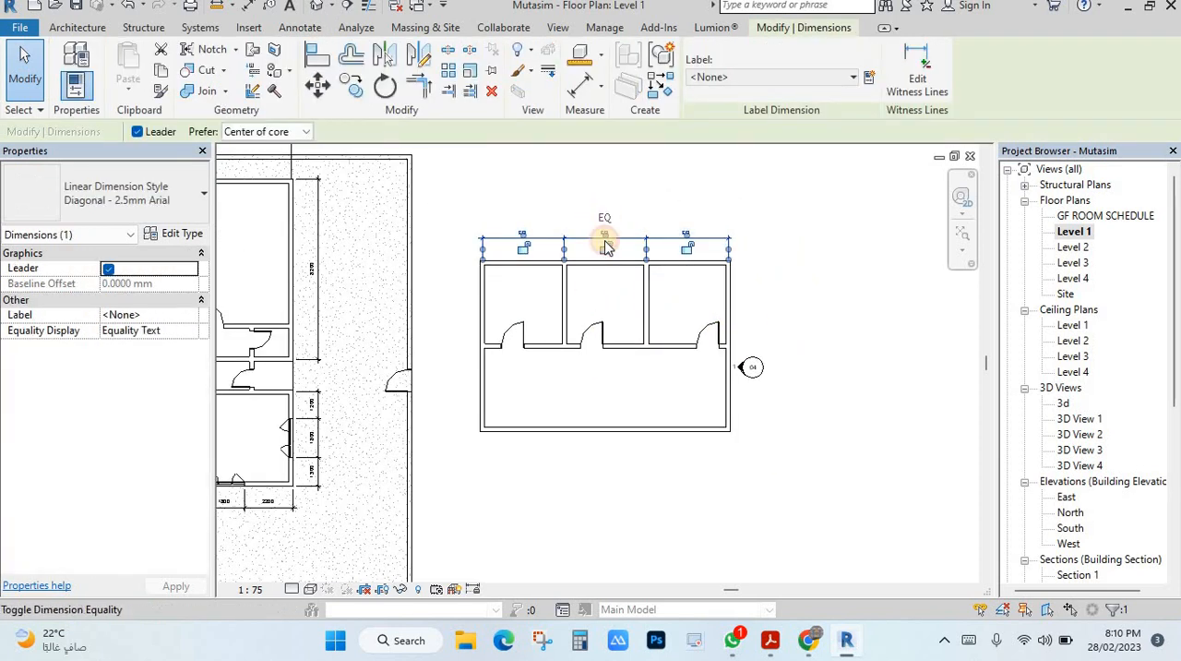
left_click(541, 335)
scroll(502, 364, "up", 1)
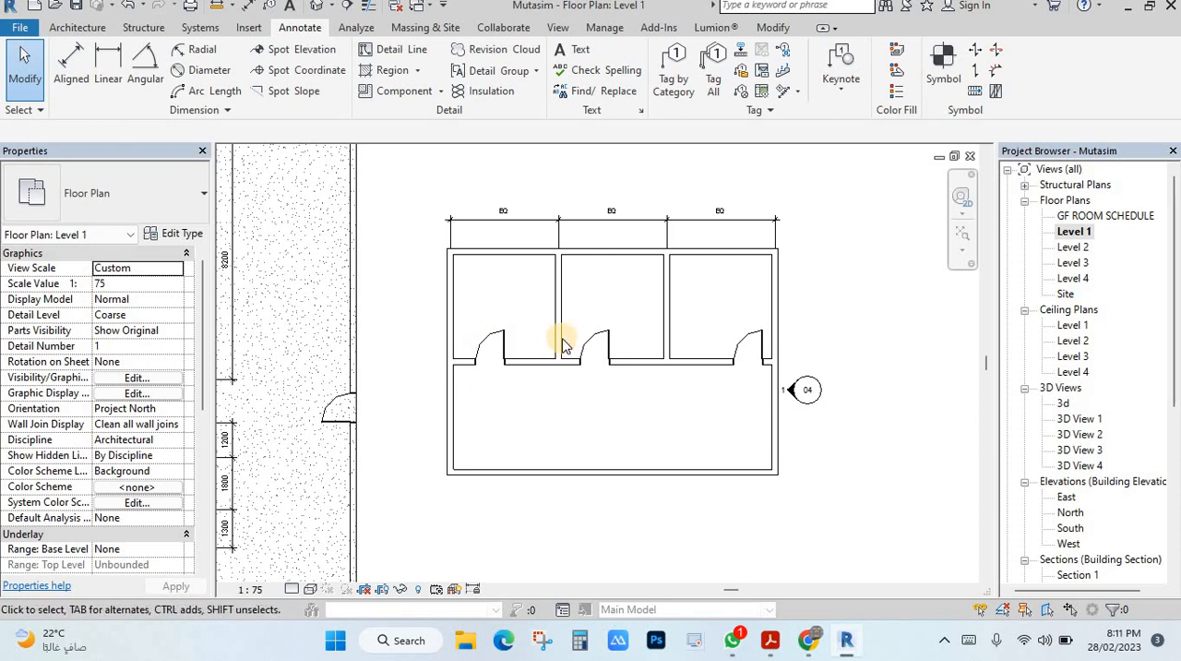
scroll(558, 355, "down", 1)
scroll(533, 355, "down", 1)
scroll(533, 356, "up", 1)
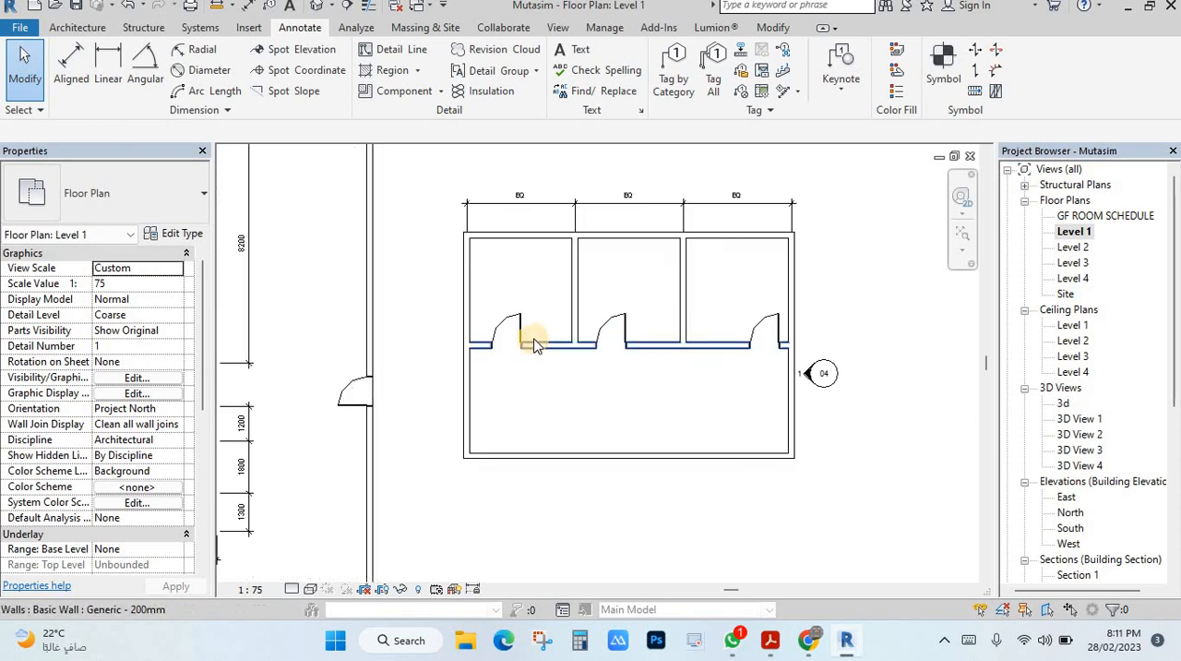
scroll(567, 314, "down", 1)
Try moving the smaller plan's right-hand exterior wall outward to a 16300 mm building width, then undo the move
middle_click_drag(690, 304, 704, 319)
middle_click_drag(772, 285, 728, 289)
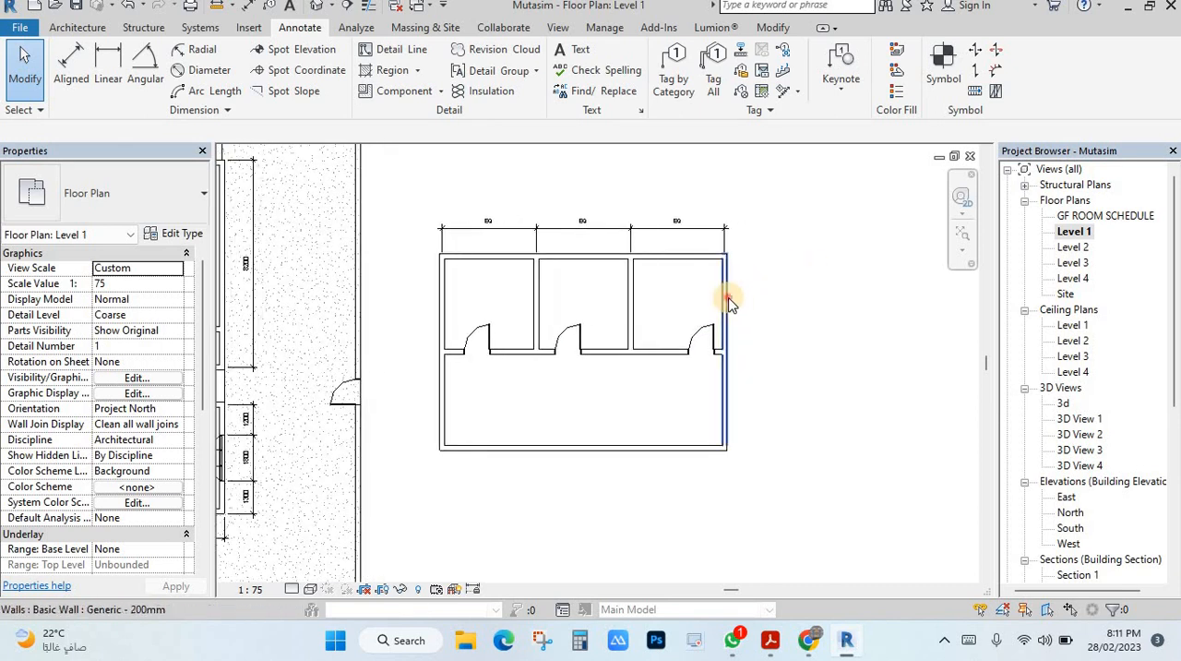
left_click(724, 313)
left_click_drag(722, 319, 857, 319)
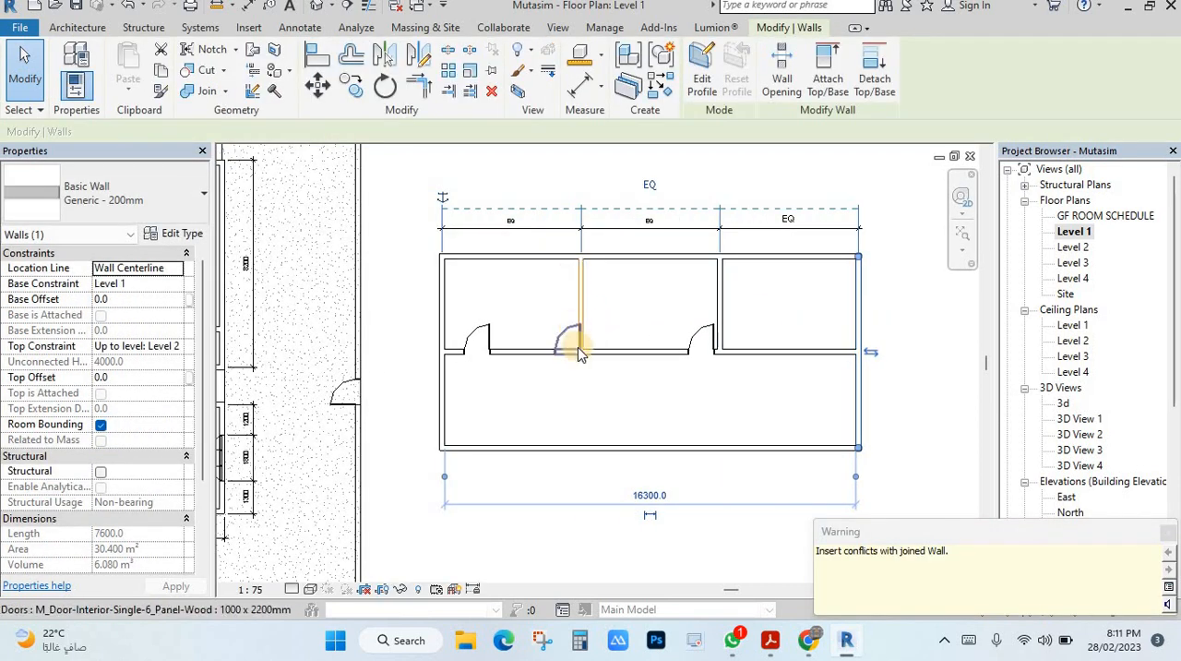
scroll(574, 360, "up", 2)
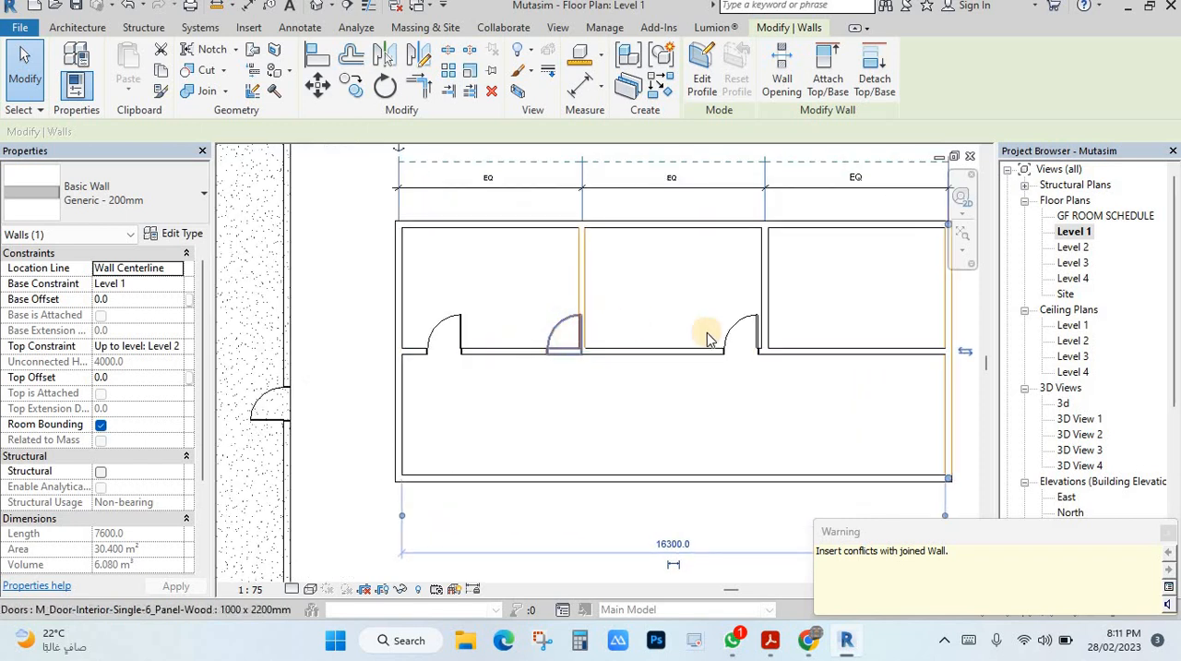
key("Escape")
scroll(757, 327, "down", 2)
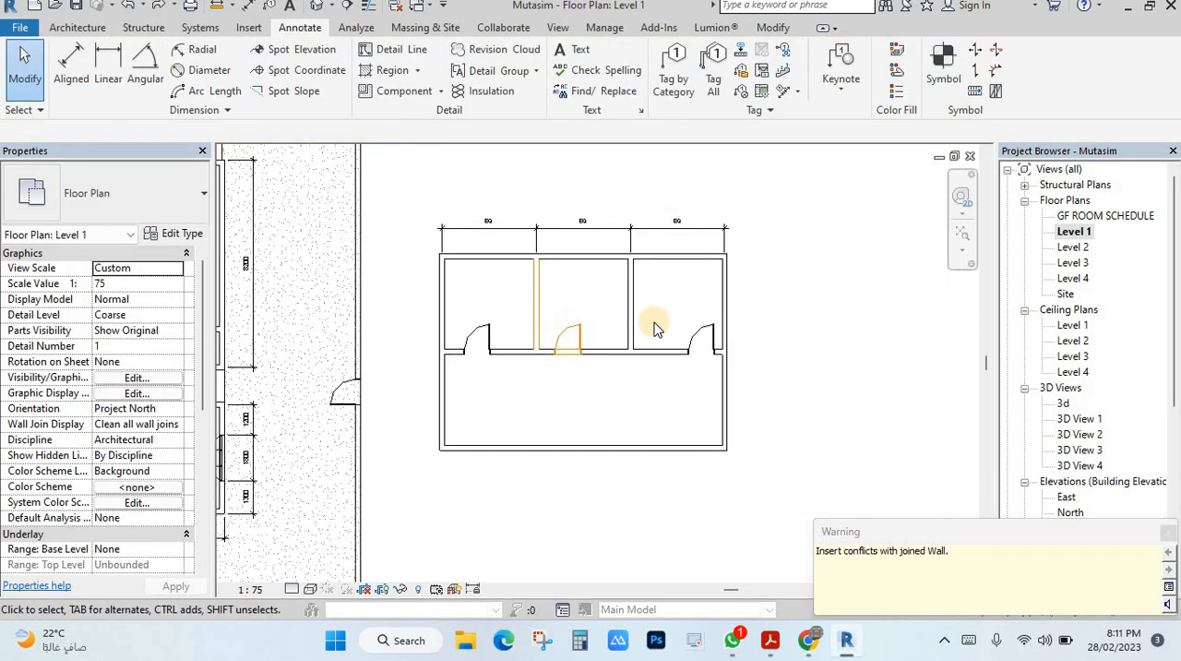
scroll(427, 340, "down", 3)
scroll(427, 340, "up", 4)
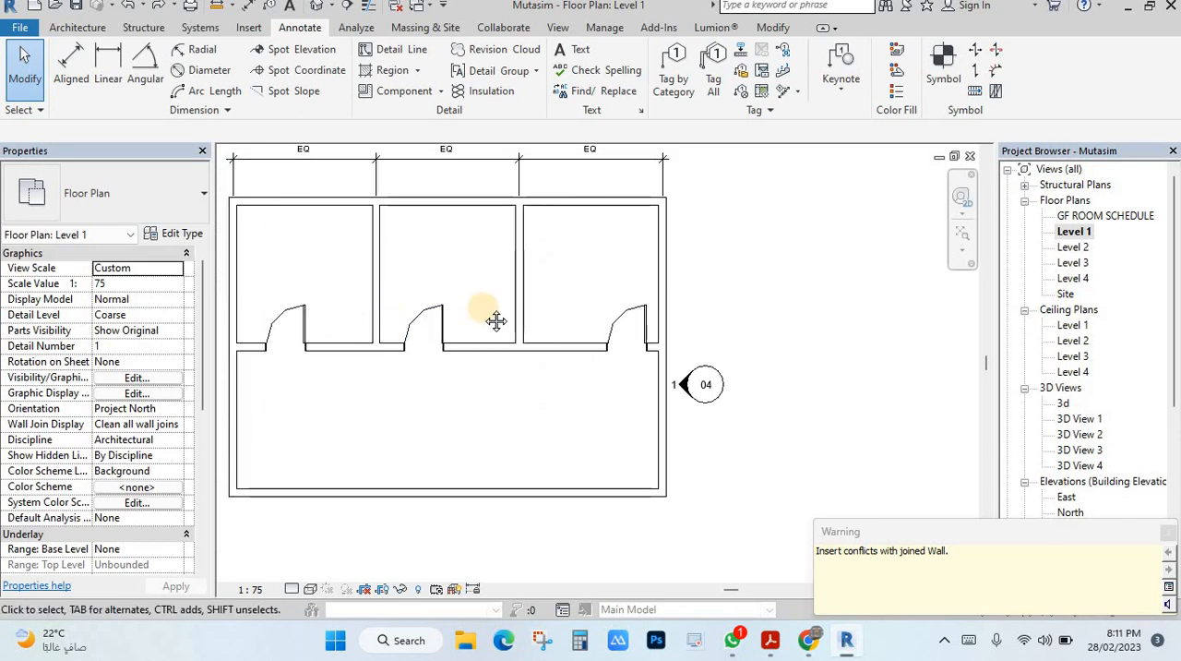
Nudge the first room's door along its wall towards the partition separating it from the middle room
left_click(408, 374)
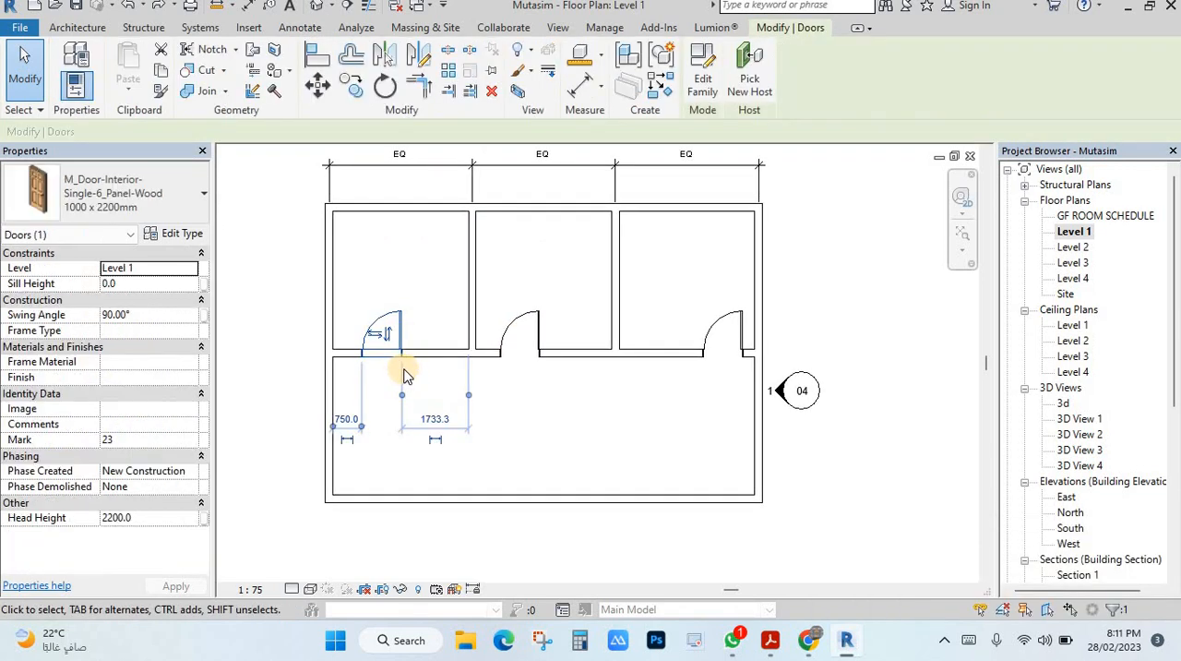
key("Right")
key("Right")
key("Right")
key("Right")
key("Right")
key("Right")
key("Right")
key("Right")
key("Right")
key("Right")
key("Right")
key("Right")
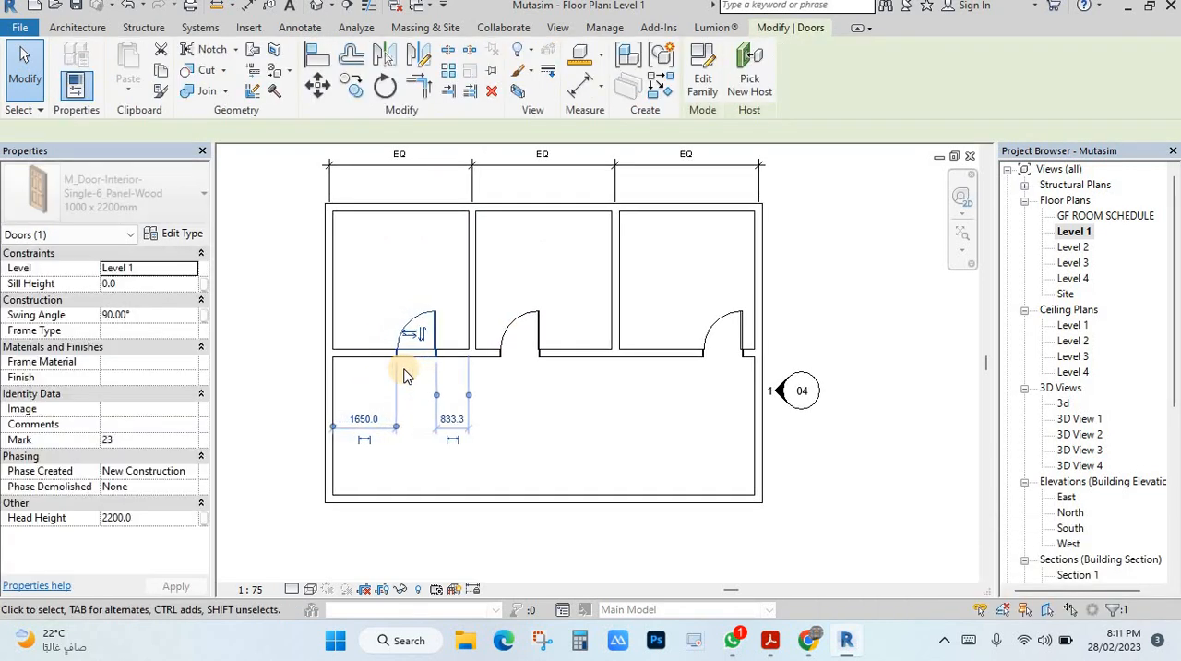
key("Right")
key("Right")
left_click(425, 376)
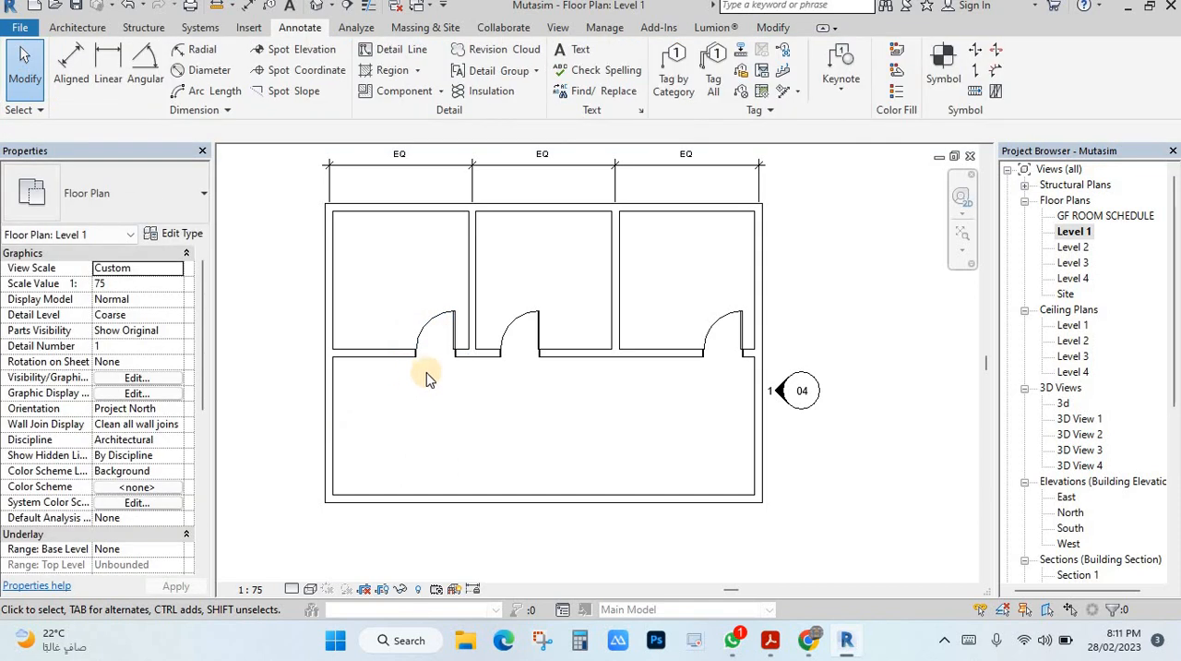
Place an aligned dimension using individual references from the first door's edge to the adjacent partition wall's core centre, below the corridor wall
middle_click_drag(245, 256, 235, 246)
left_click(70, 56)
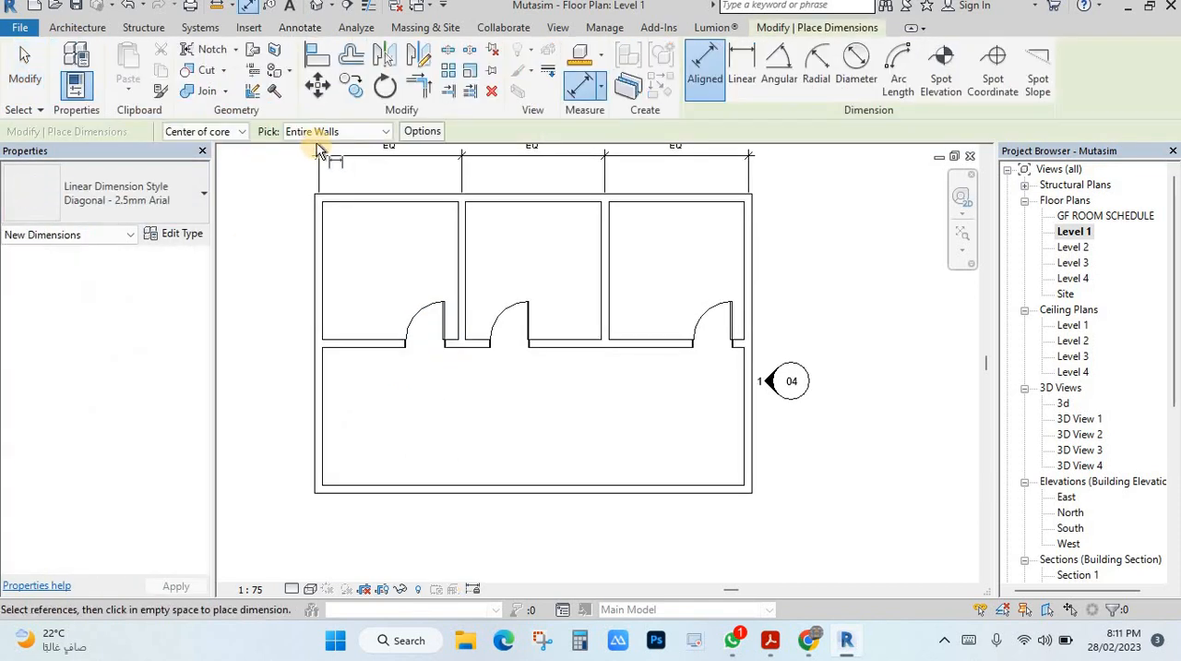
left_click(318, 131)
left_click(329, 151)
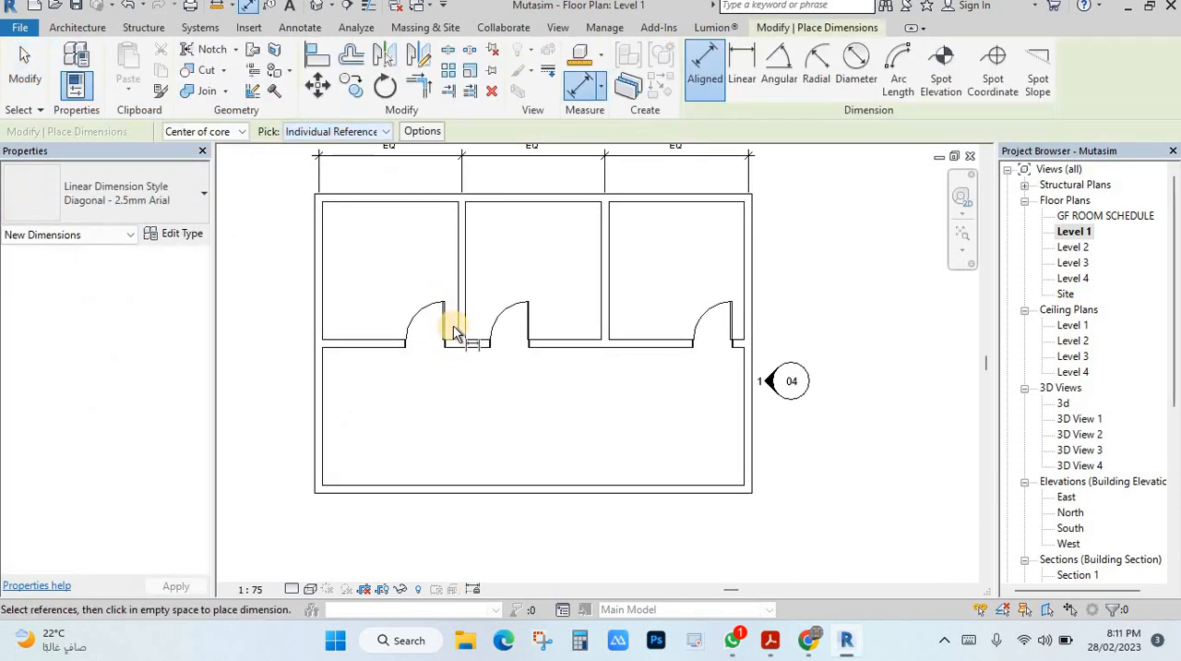
scroll(448, 351, "up", 4)
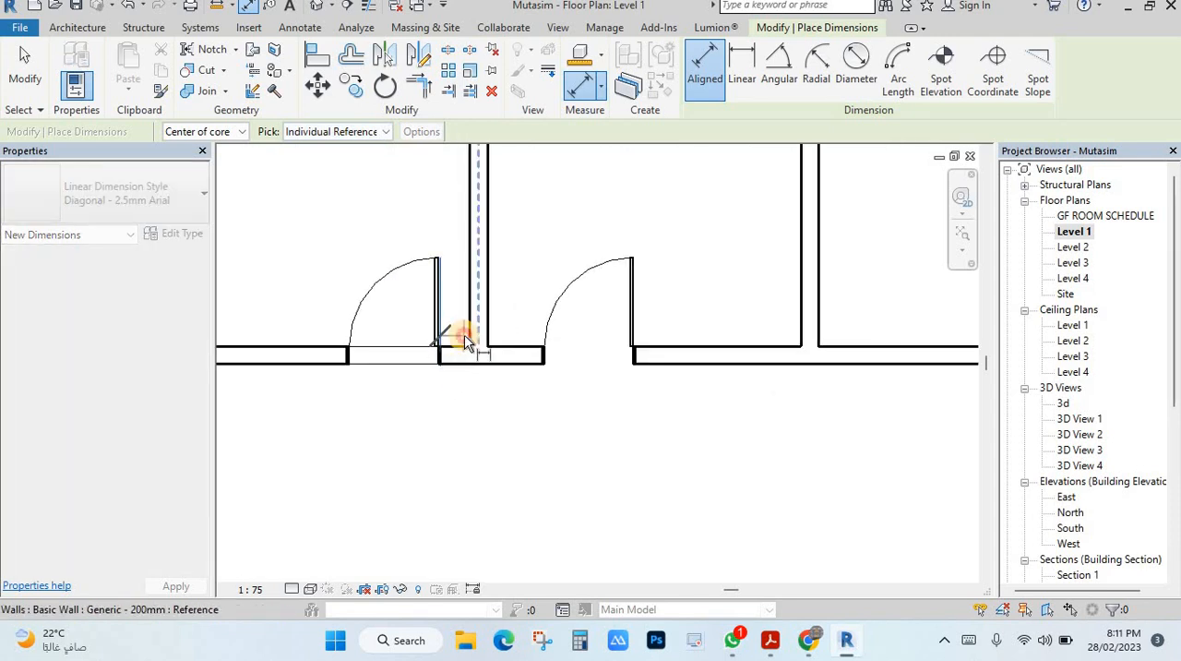
left_click(470, 337)
key("Escape")
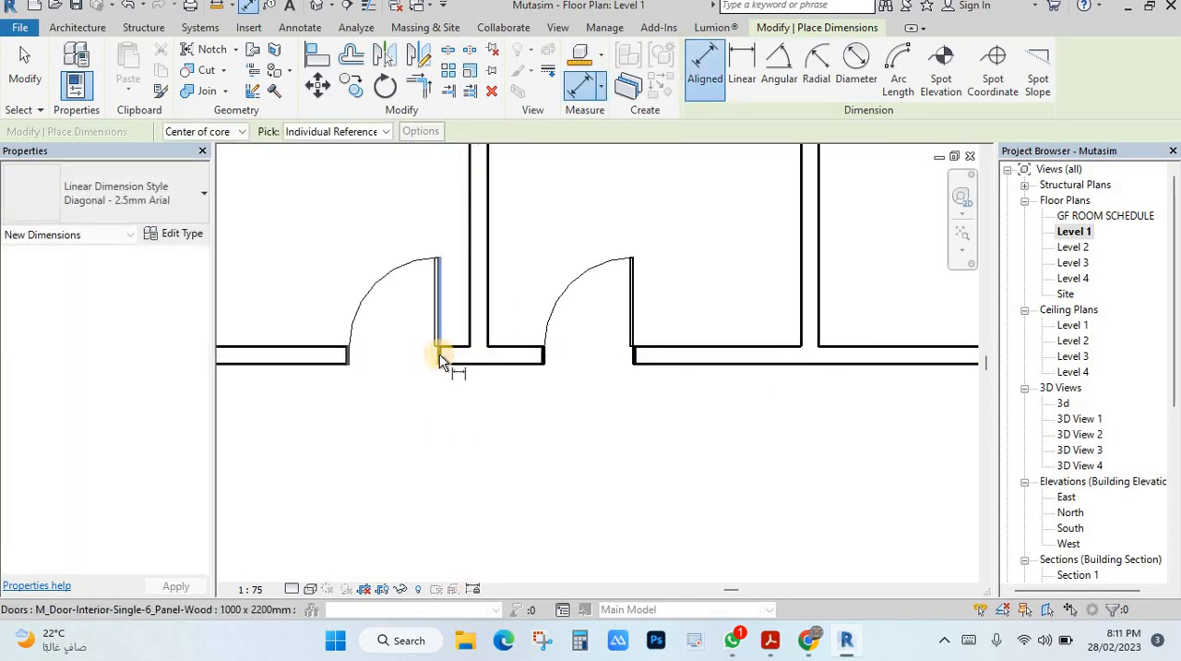
left_click(439, 353)
left_click(468, 338)
left_click(454, 430)
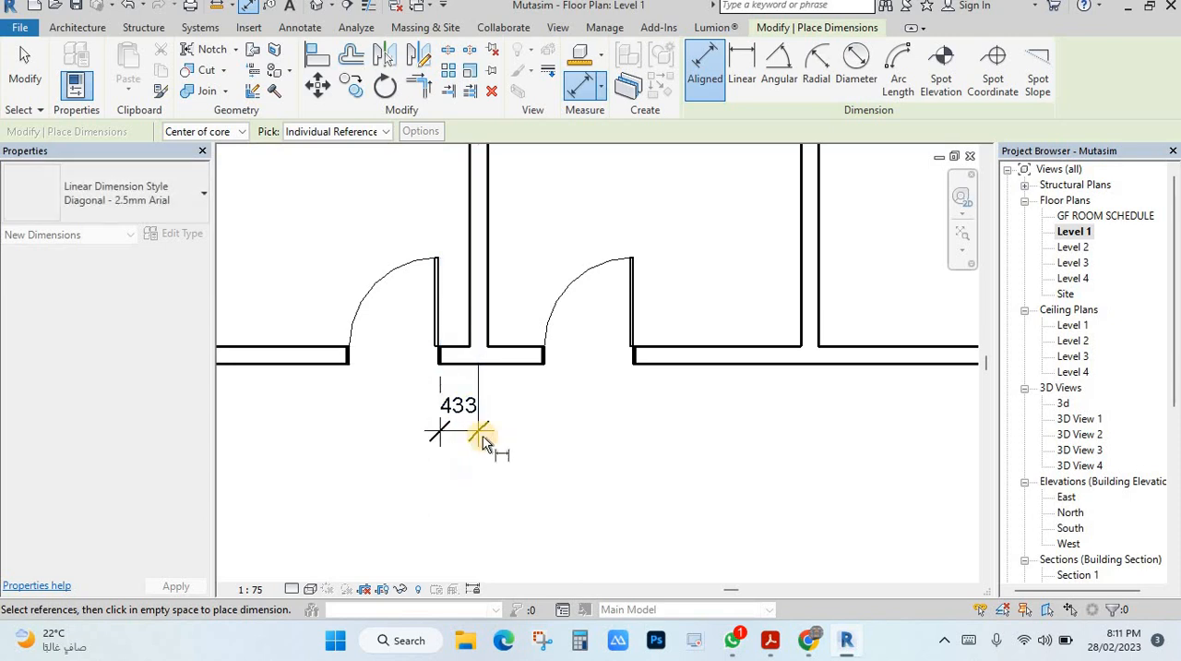
key("Escape")
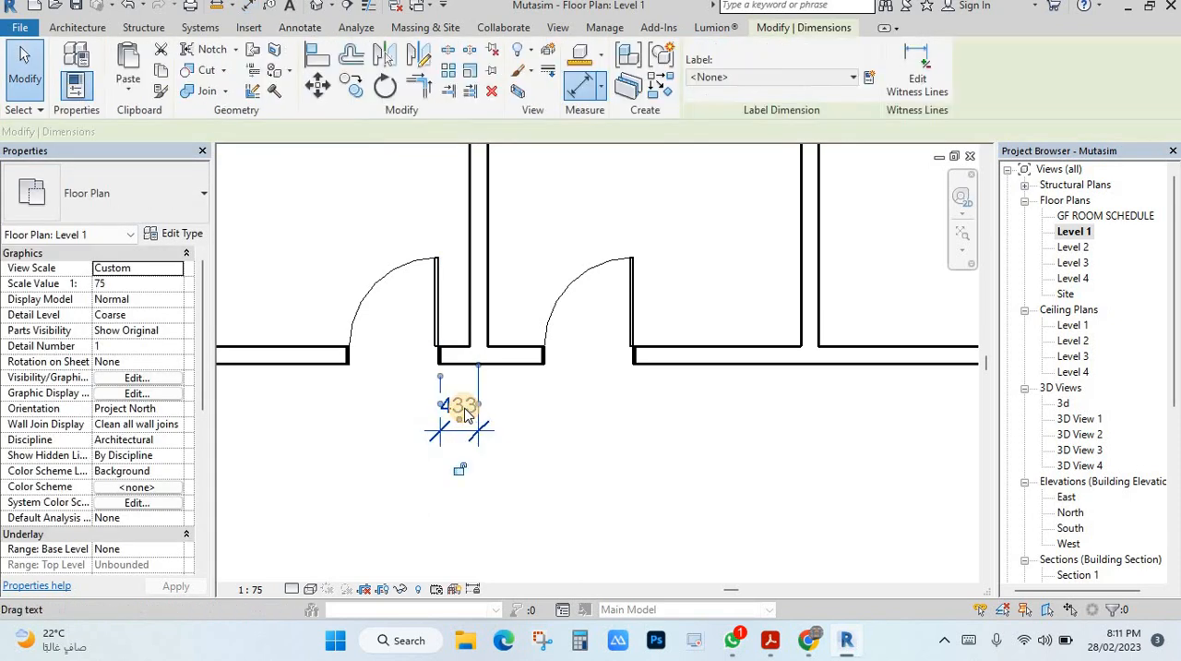
left_click(462, 408)
left_click(461, 407)
key("Escape")
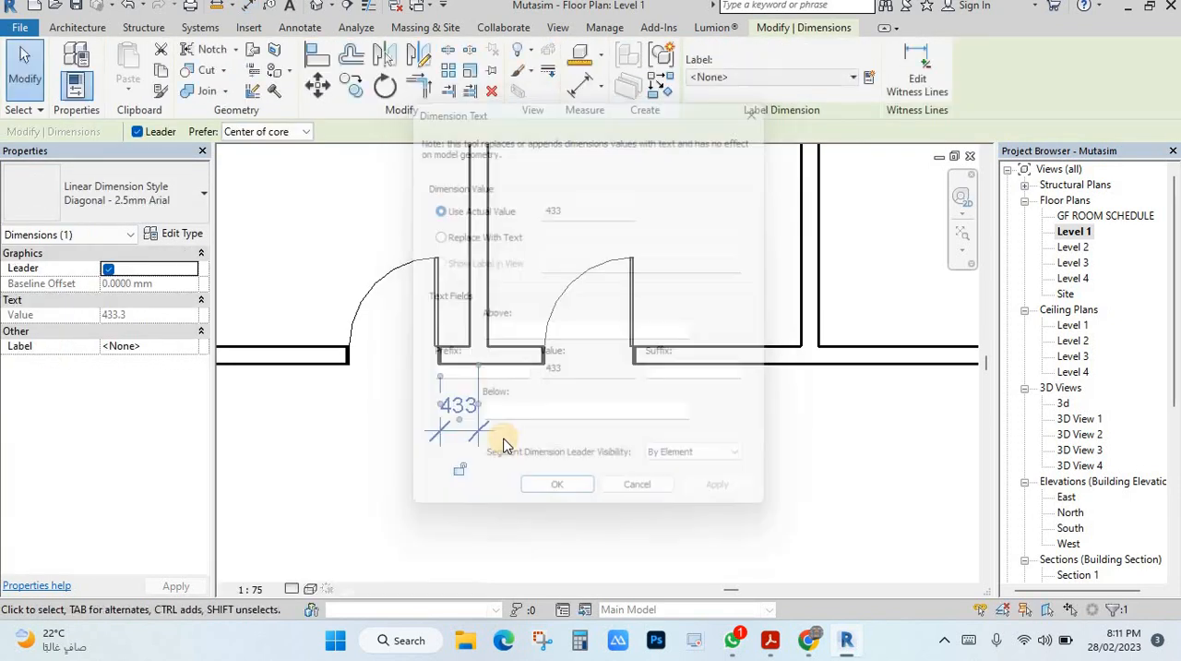
key("Escape")
left_click(465, 411)
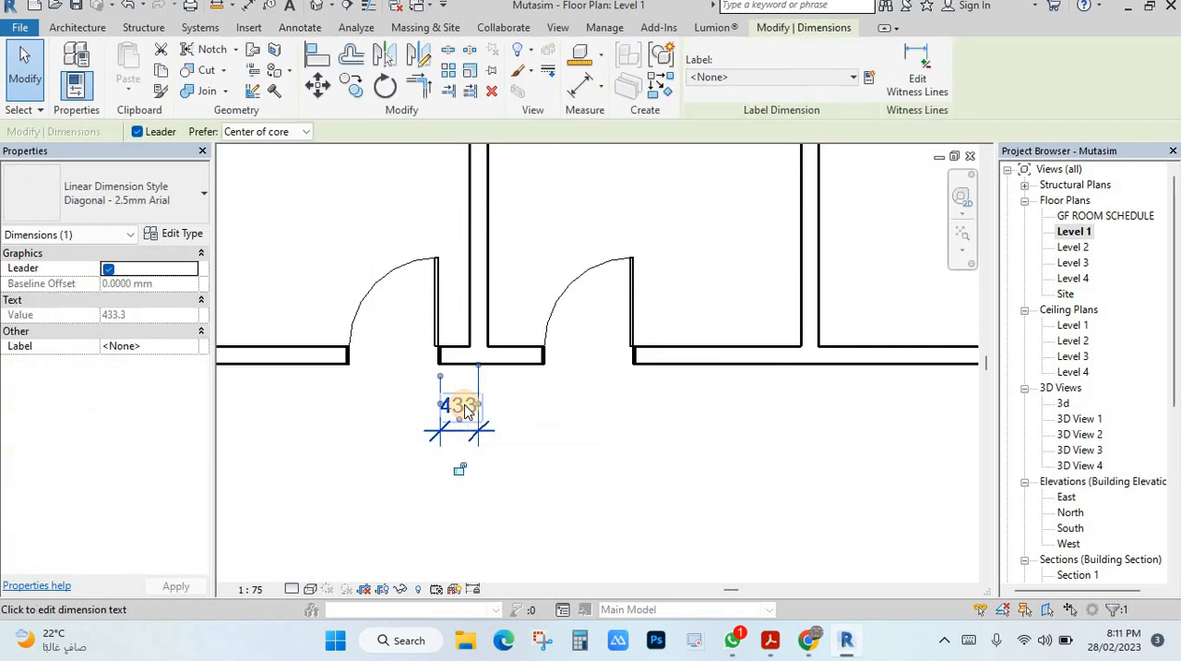
Set the distance from the first door to the adjacent partition wall to 400 mm
middle_click_drag(465, 412, 561, 388)
left_click(532, 282)
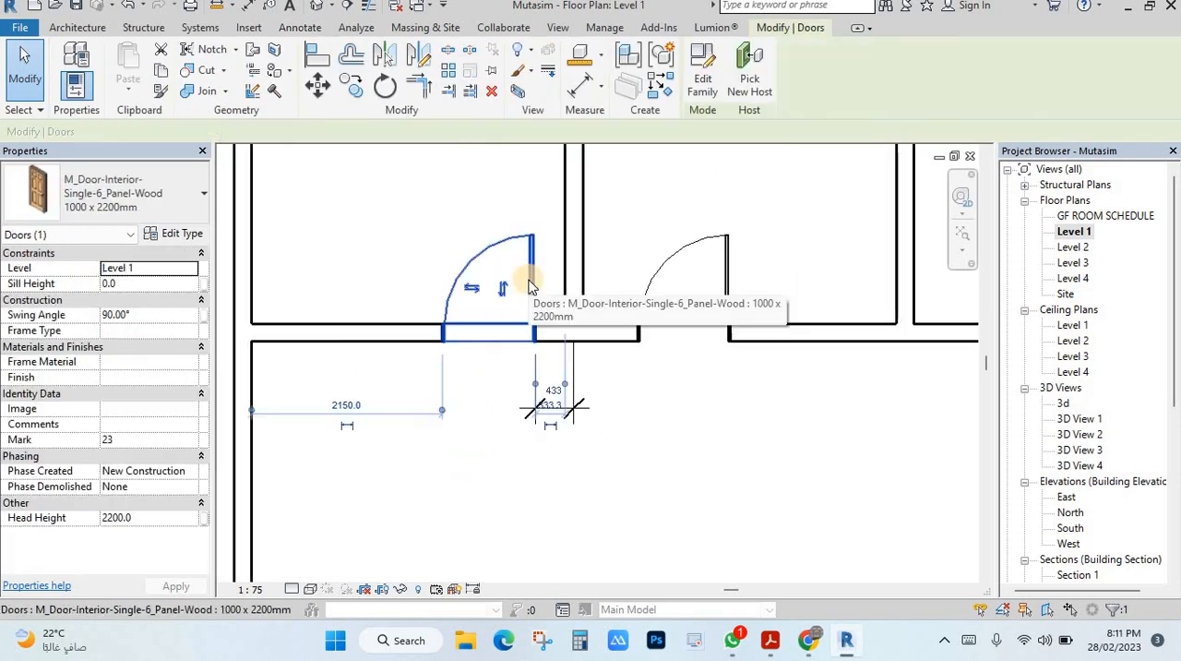
left_click(553, 391)
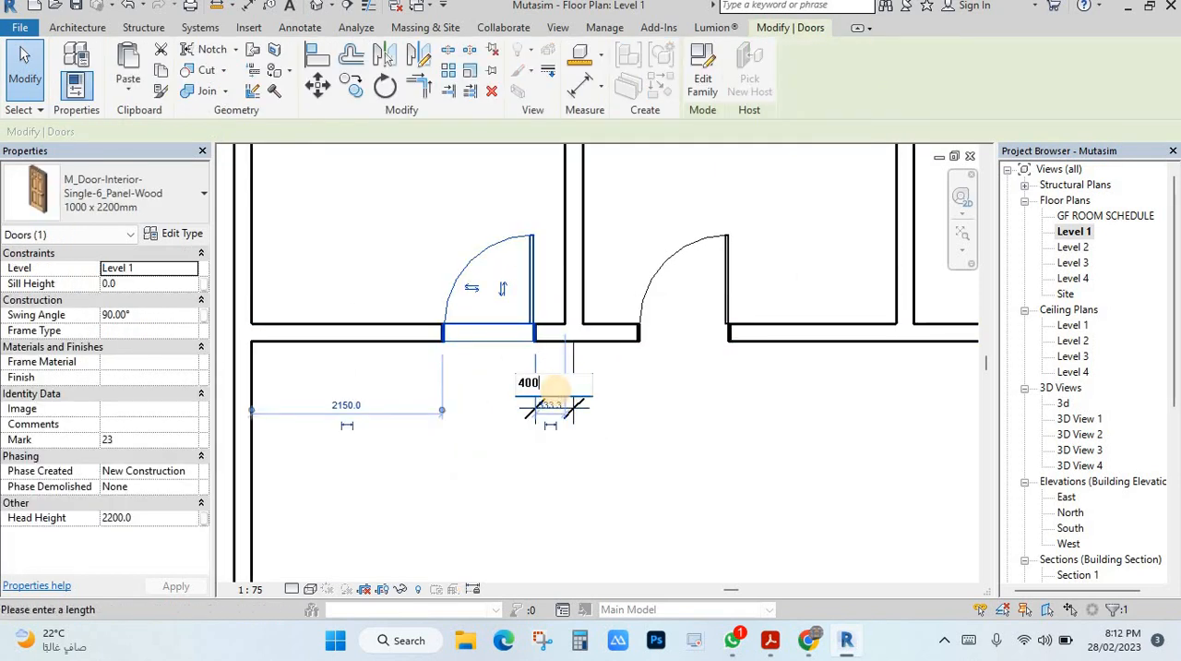
type("400")
key("Return")
key("Escape")
middle_click_drag(633, 396, 521, 397)
Label the first door's dimension with a new global parameter named "door to wall", grouped under Dimensions
left_click(460, 398)
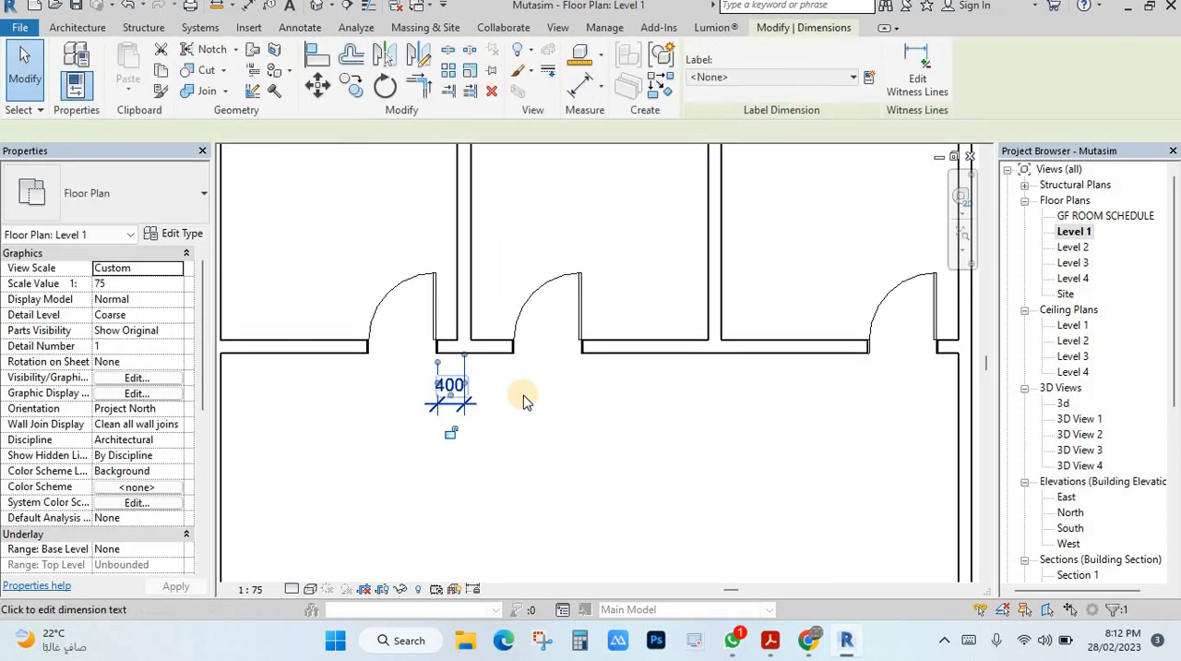
left_click(723, 78)
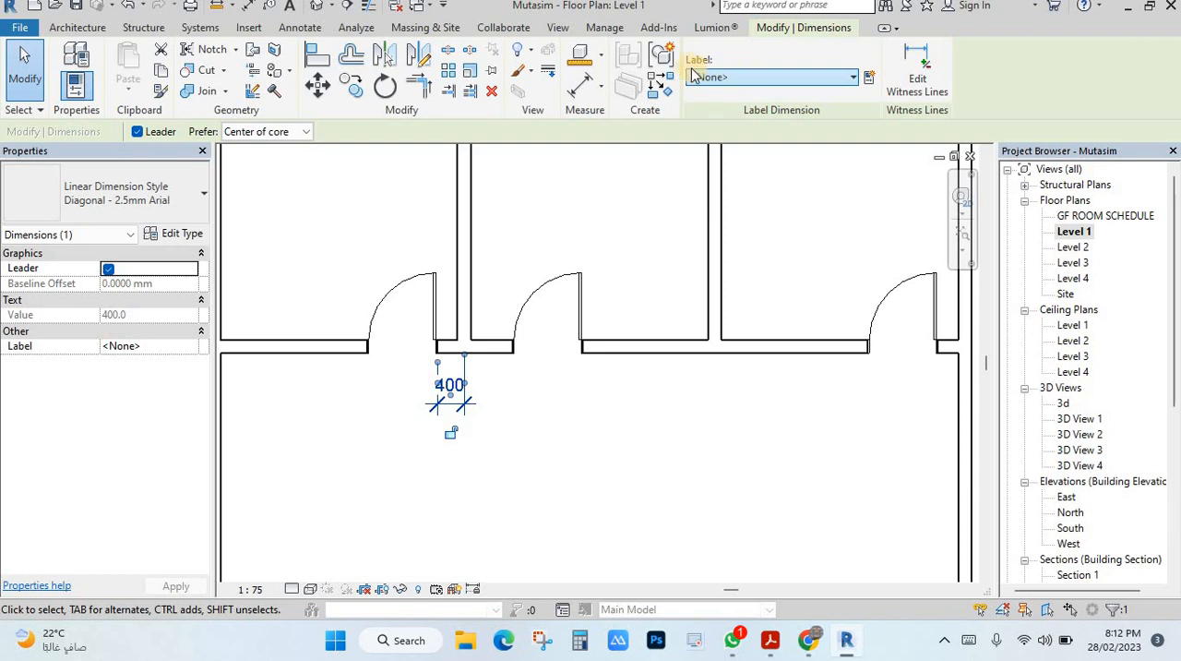
left_click(869, 77)
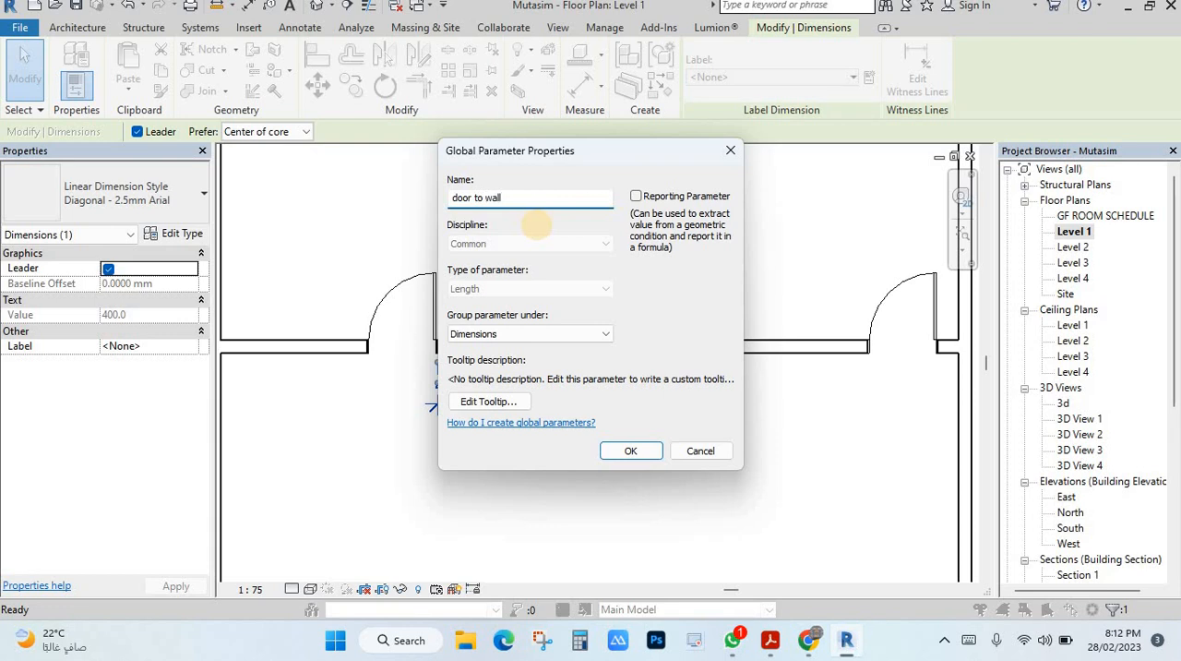
left_click(643, 450)
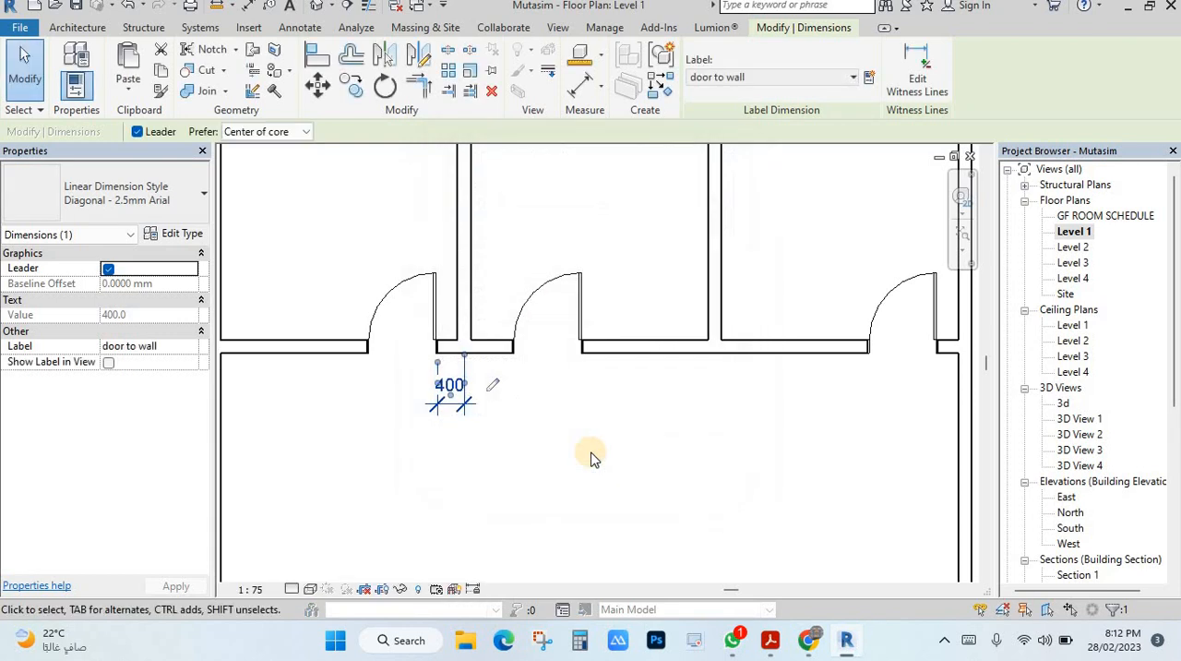
Set the "door to wall" global parameter to 500 mm
left_click(495, 390)
left_click(464, 404)
left_click(492, 386)
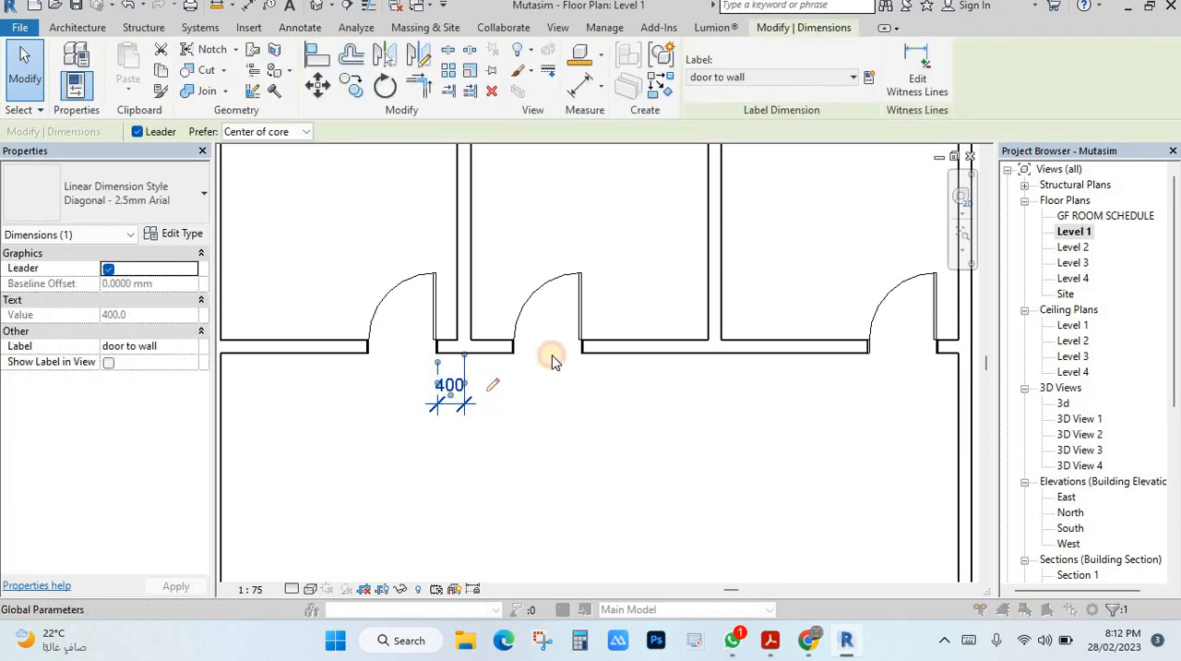
left_click(920, 209)
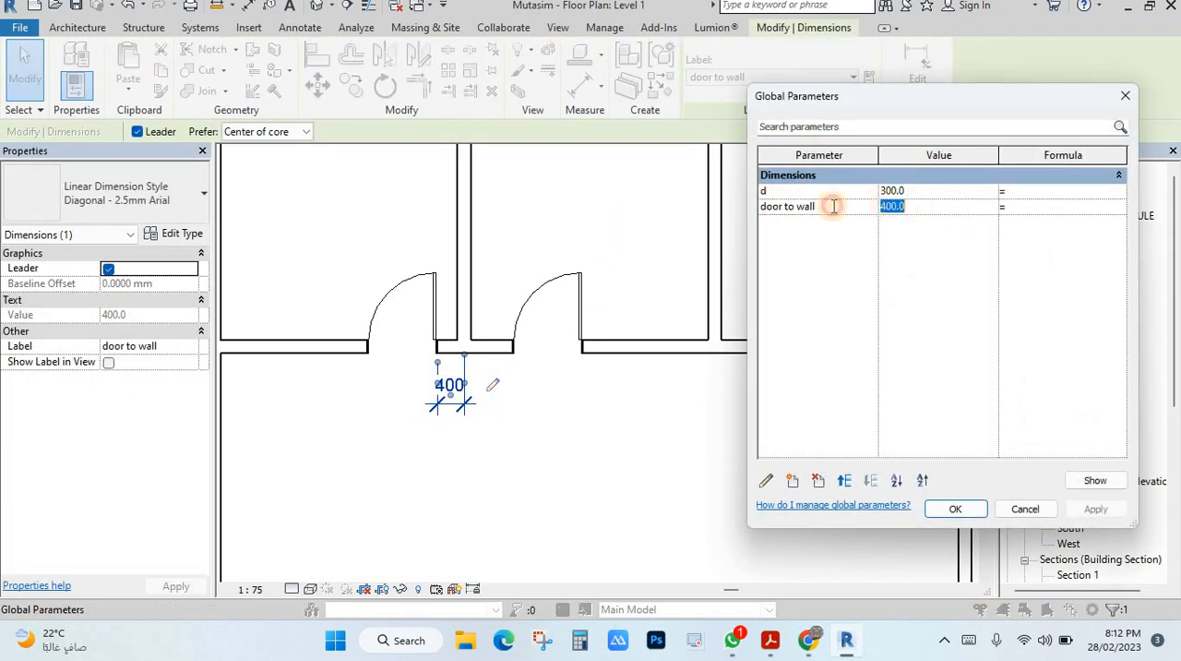
left_click(958, 511)
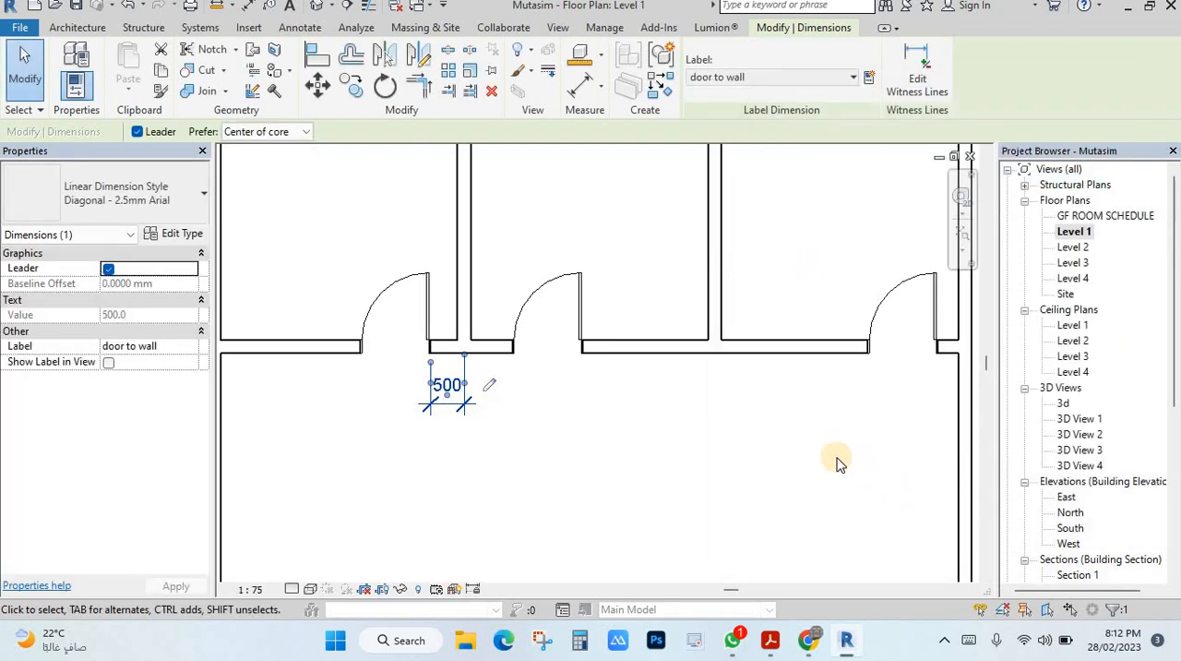
left_click(563, 399)
Place aligned dimensions from the middle door to its right-hand partition and from the third door to the right-hand exterior wall
scroll(549, 360, "down", 2)
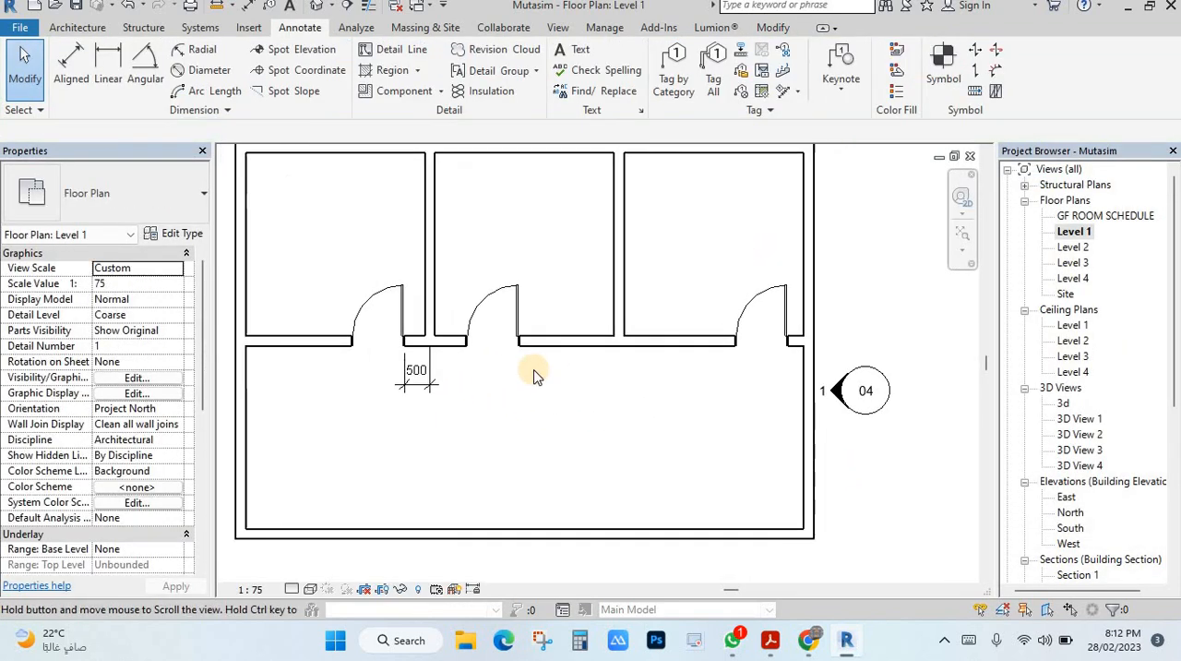
left_click(71, 64)
scroll(606, 326, "up", 1)
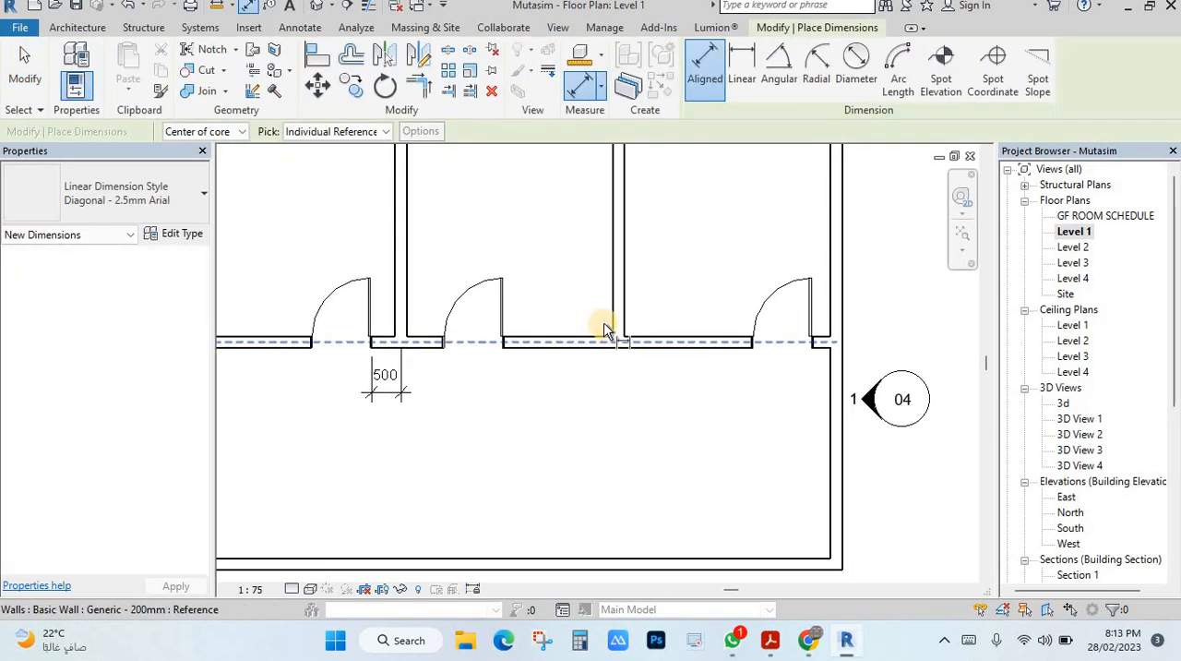
left_click(505, 343)
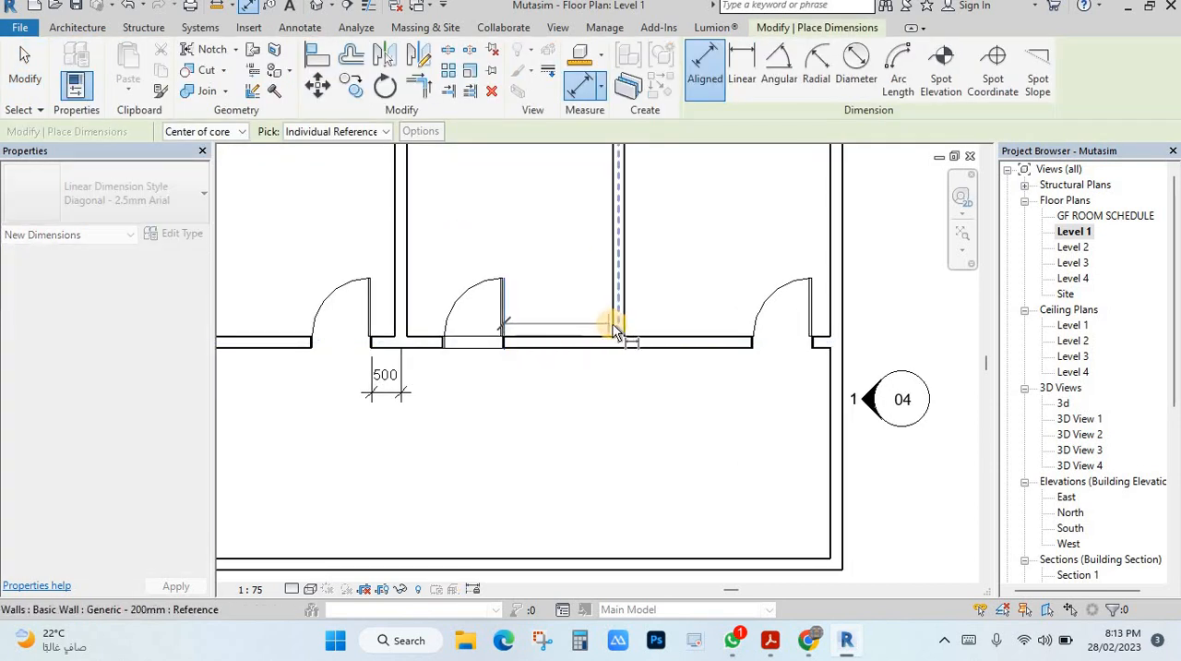
left_click(614, 327)
left_click(606, 394)
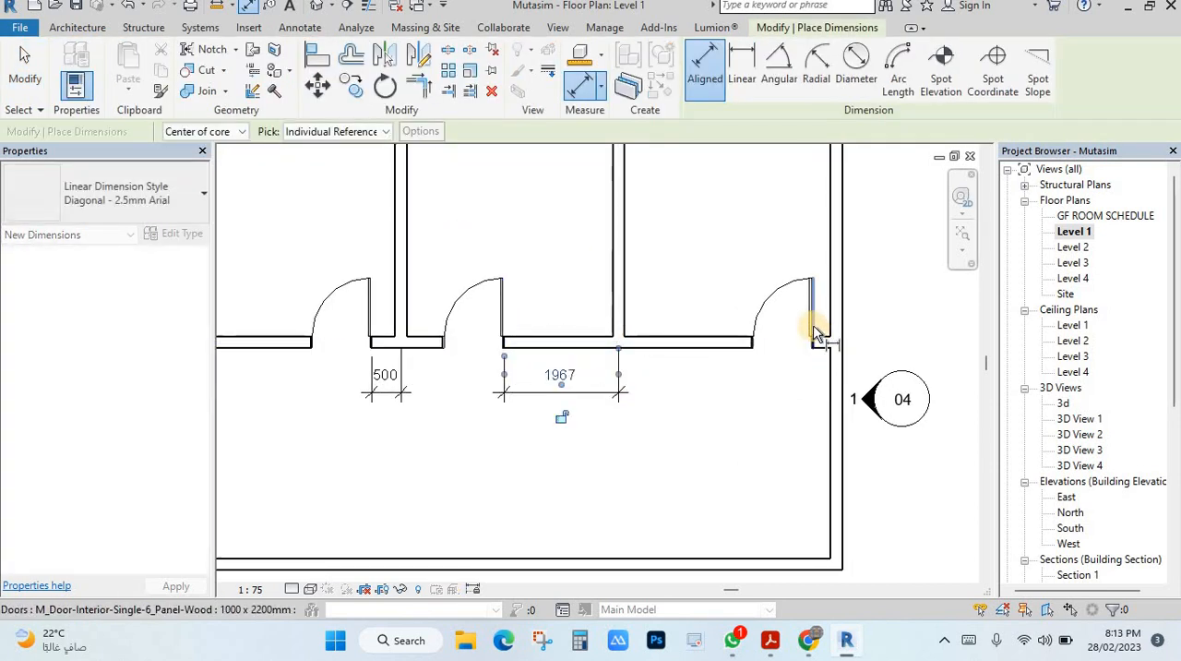
left_click(819, 337)
left_click(821, 389)
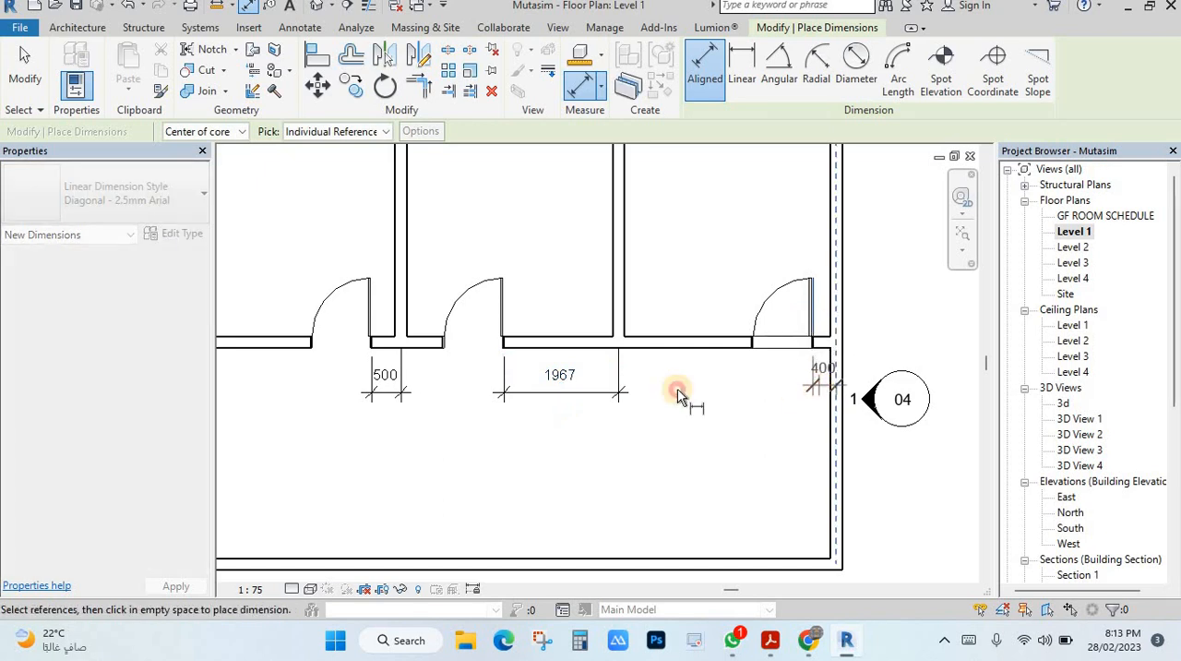
key("Escape")
Label the middle and third doors' dimensions with the existing "door to wall" parameter
left_click(397, 391)
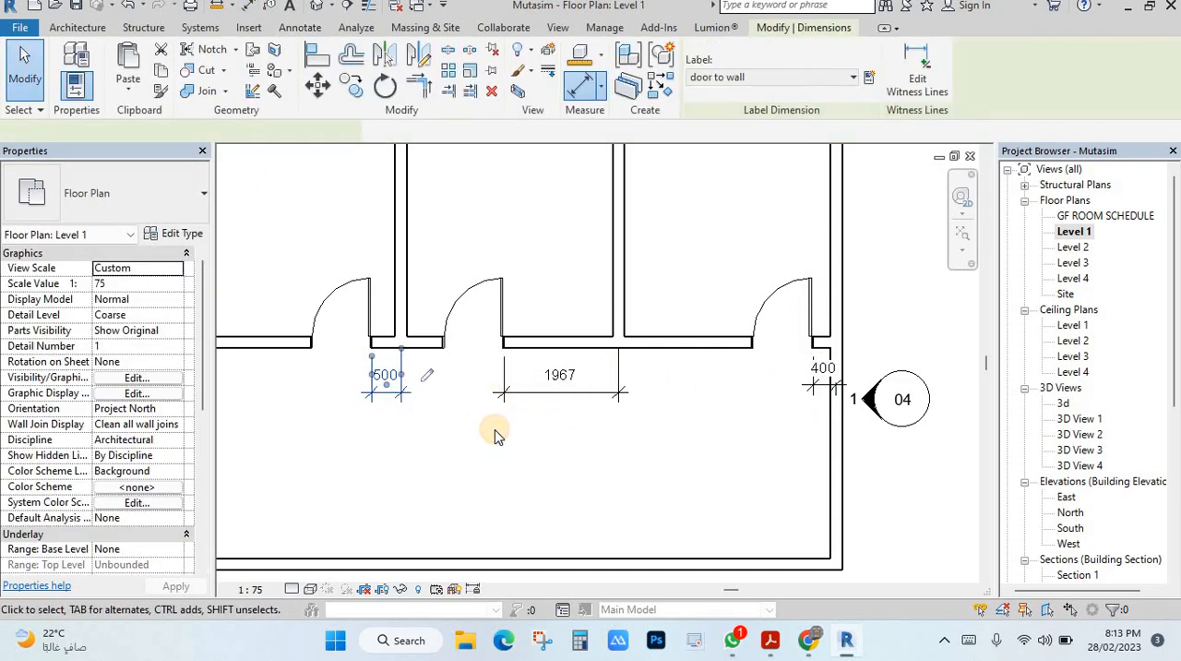
left_click(491, 431)
left_click(544, 394)
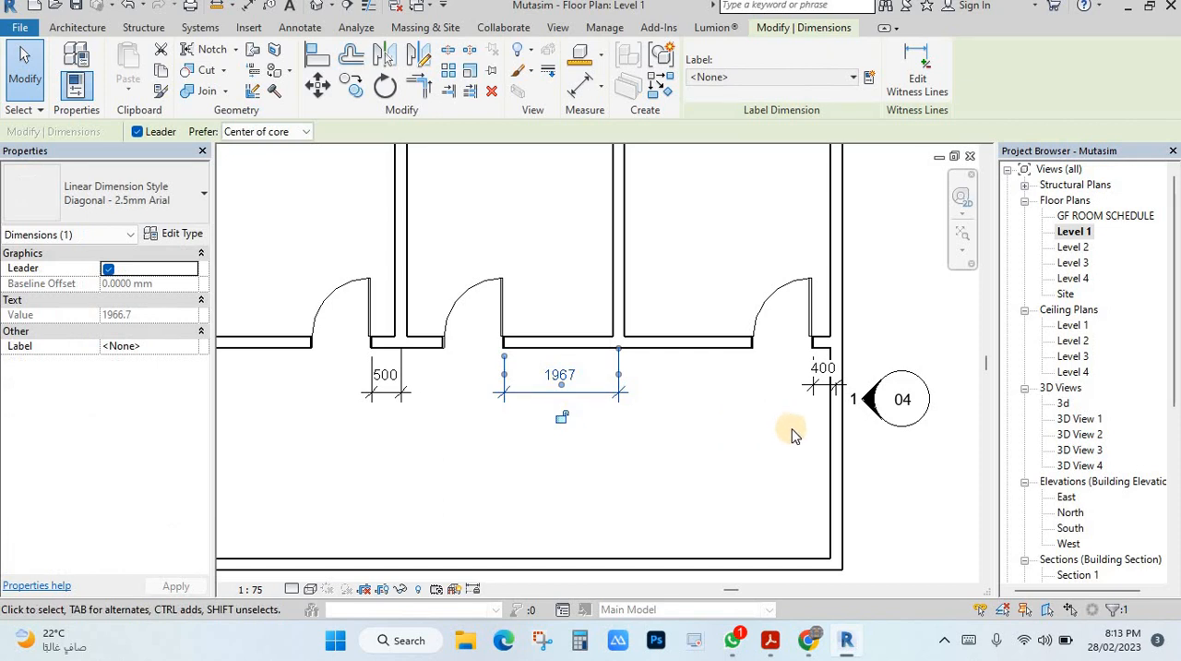
left_click(816, 392, "ctrl")
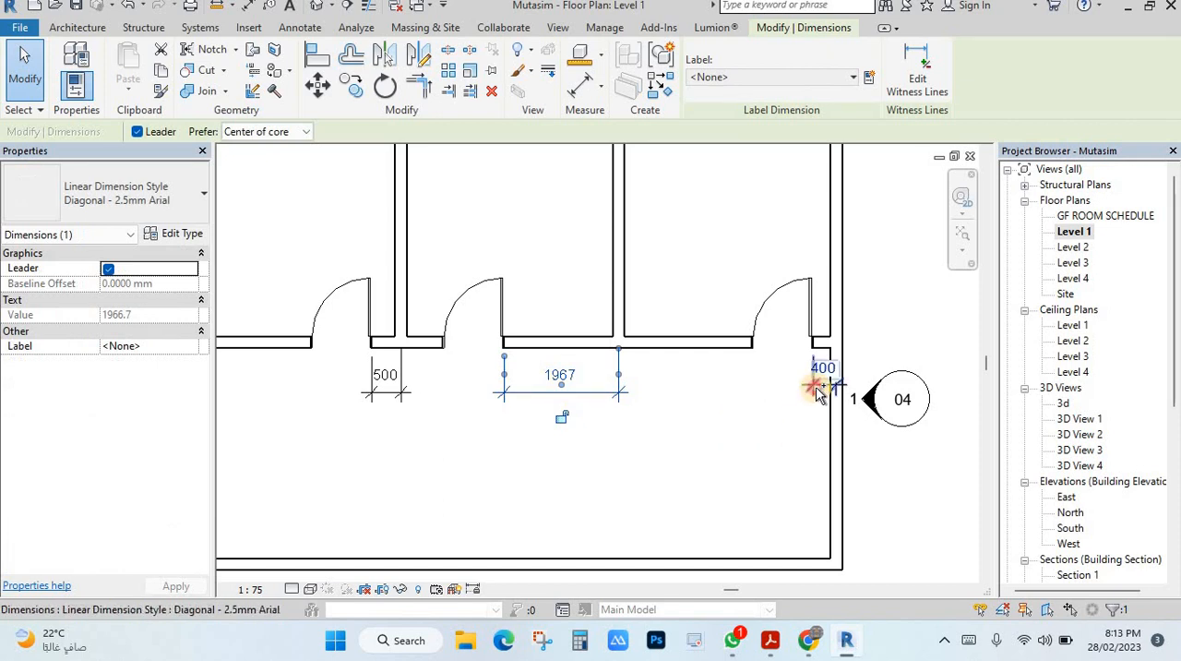
left_click(739, 80)
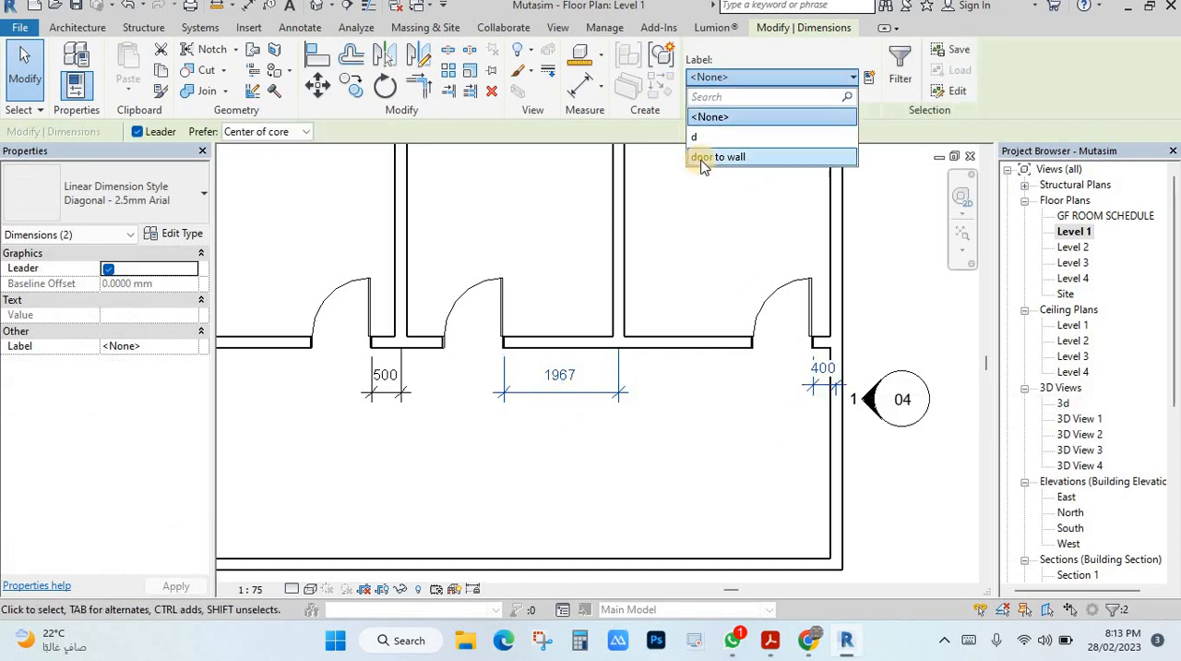
left_click(716, 157)
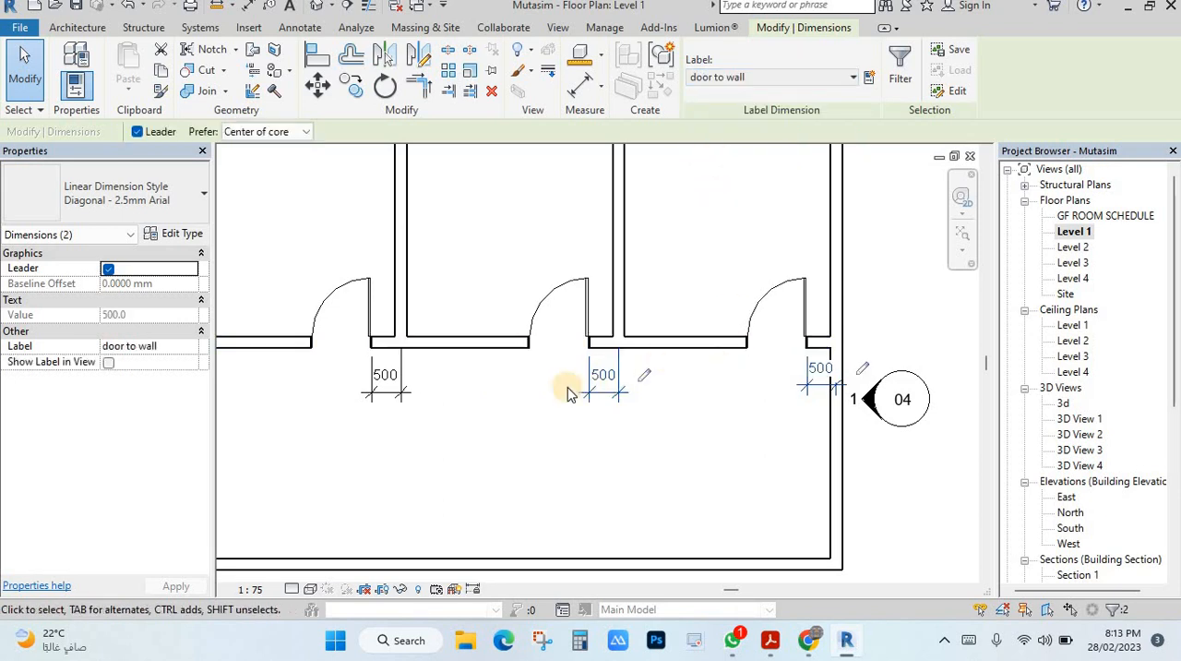
left_click(701, 407)
Move the section marker 04 away from the smaller plan's right-hand exterior wall, farther to the right
scroll(711, 408, "down", 1)
scroll(893, 387, "down", 2)
middle_click_drag(893, 388, 827, 354)
left_click_drag(849, 326, 776, 390)
scroll(877, 445, "down", 1)
mouse_move(878, 445)
middle_mouse_down()
mouse_move(767, 453)
mouse_move(644, 437)
middle_mouse_up()
scroll(644, 438, "down", 1)
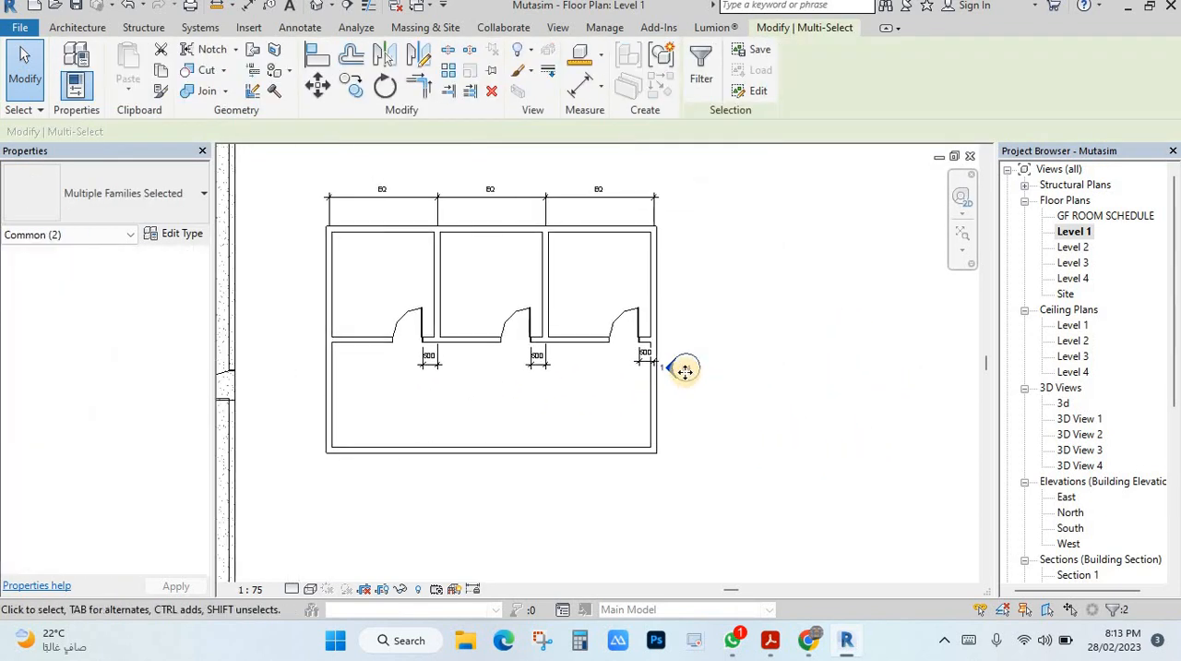
left_click_drag(686, 371, 907, 371)
Move the smaller plan's right-hand exterior wall outward and switch off dimension equality on the string above the three rooms
left_click(655, 308)
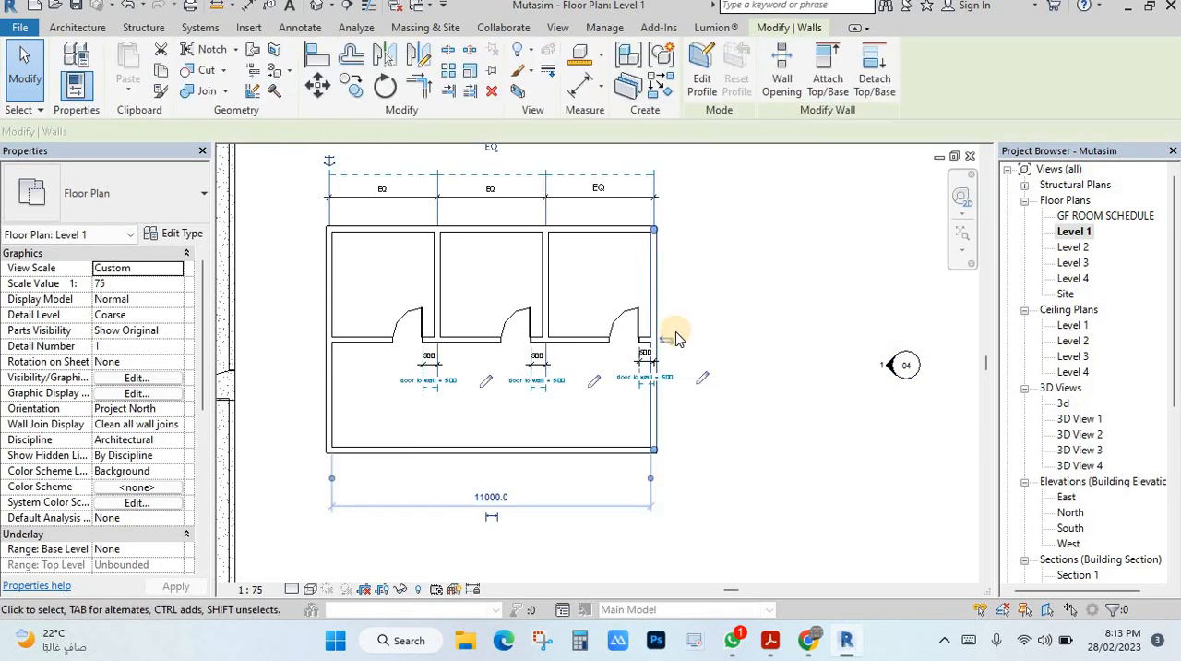
mouse_move(654, 295)
left_mouse_down()
mouse_move(851, 296)
mouse_move(813, 323)
mouse_move(750, 316)
left_mouse_up()
scroll(672, 305, "down", 1)
left_click(611, 187)
scroll(510, 230, "up", 1)
key("Escape")
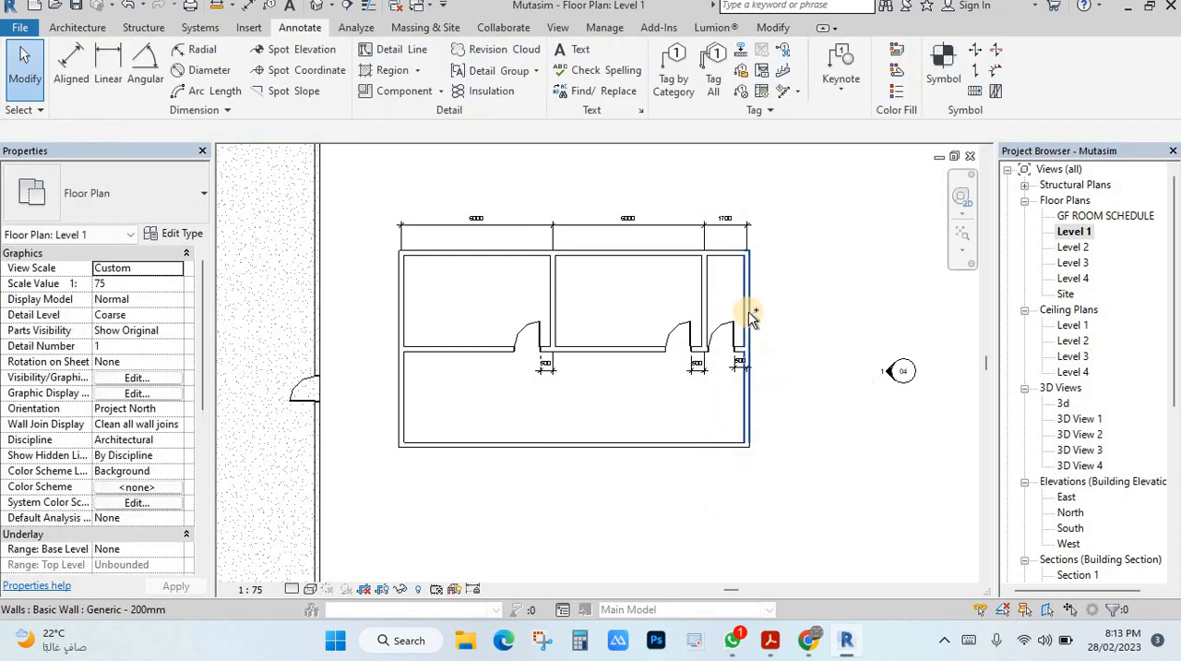
Reapply dimension equality to the string above the three rooms and move the right-hand exterior wall inward to narrow the building
left_click(633, 223)
left_click(621, 200)
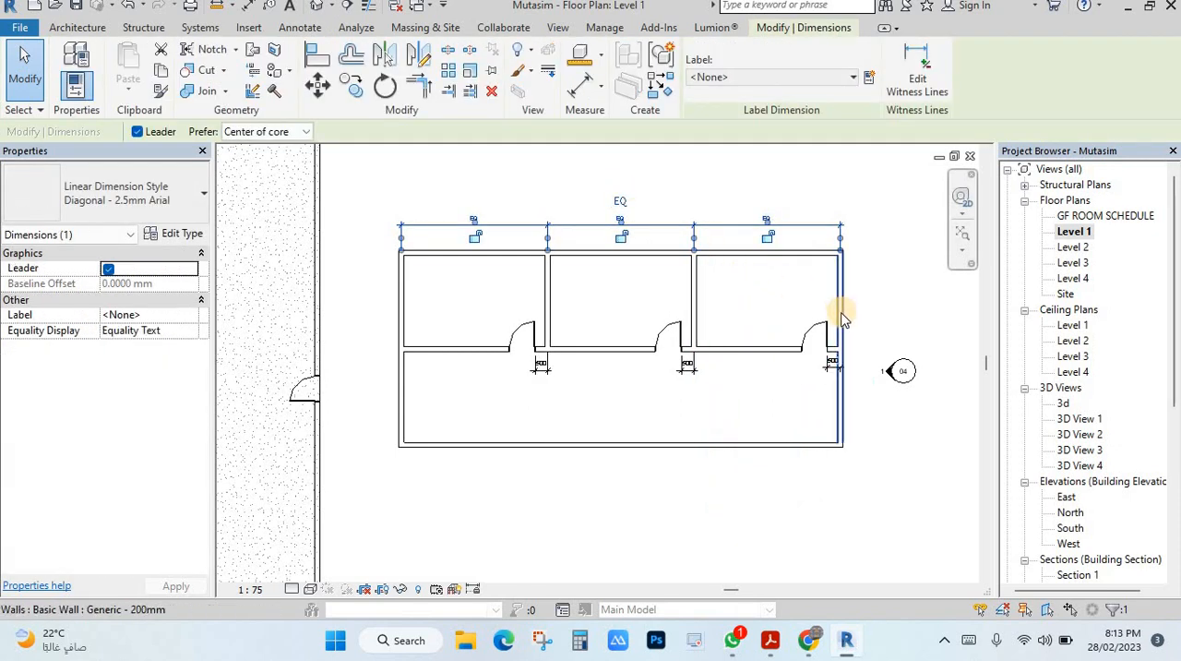
mouse_move(841, 309)
left_mouse_down()
mouse_move(704, 313)
mouse_move(620, 400)
mouse_move(554, 414)
left_mouse_up()
left_click(551, 418)
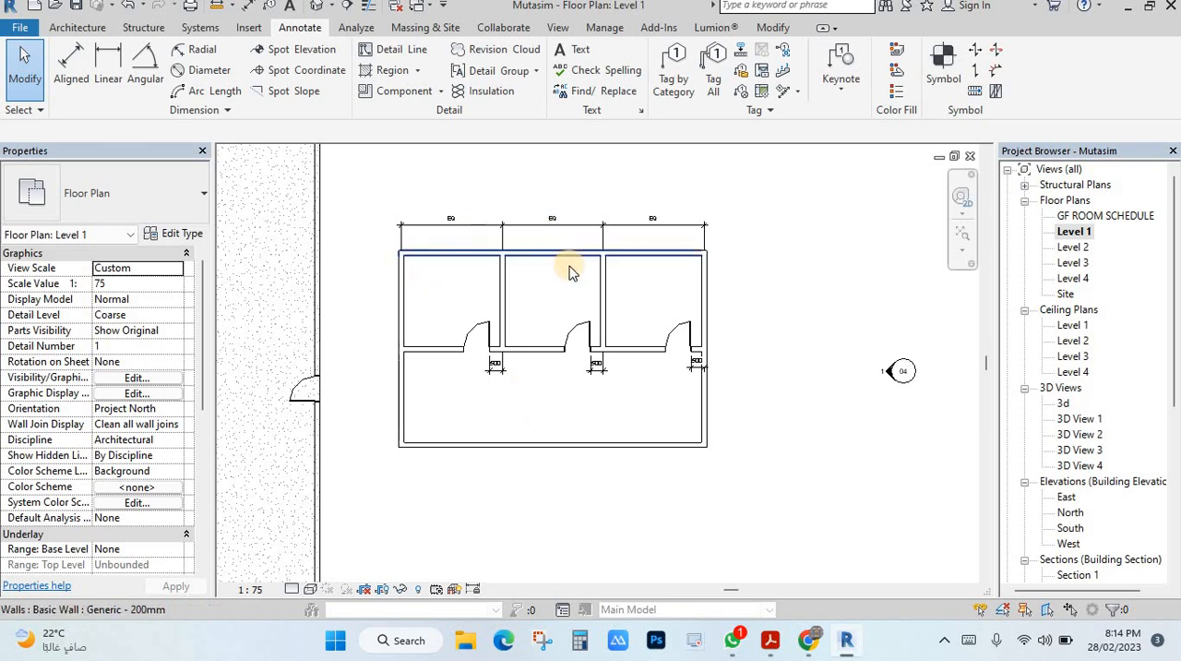
Examine the dimensioned ground floor plan and the smaller plan's equality string and door-to-wall dimensions
scroll(540, 249, "up", 4)
scroll(549, 313, "down", 3)
scroll(461, 377, "down", 3)
middle_click_drag(457, 378, 619, 323)
scroll(559, 367, "down", 1)
middle_click_drag(553, 367, 628, 362)
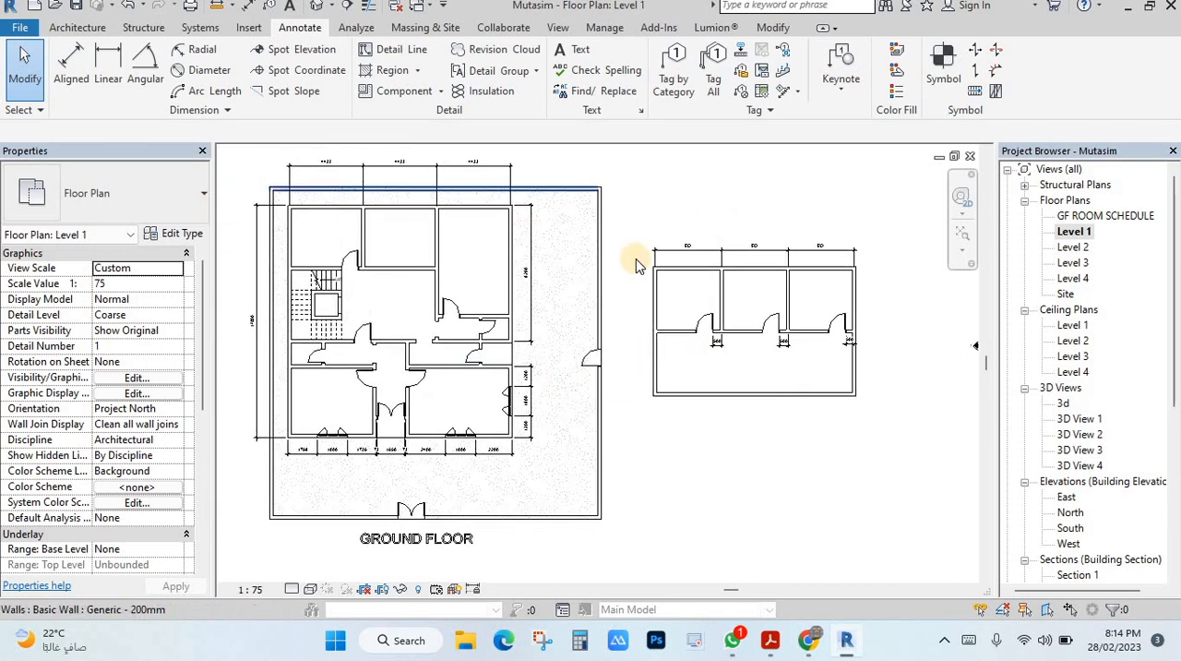
scroll(751, 256, "up", 1)
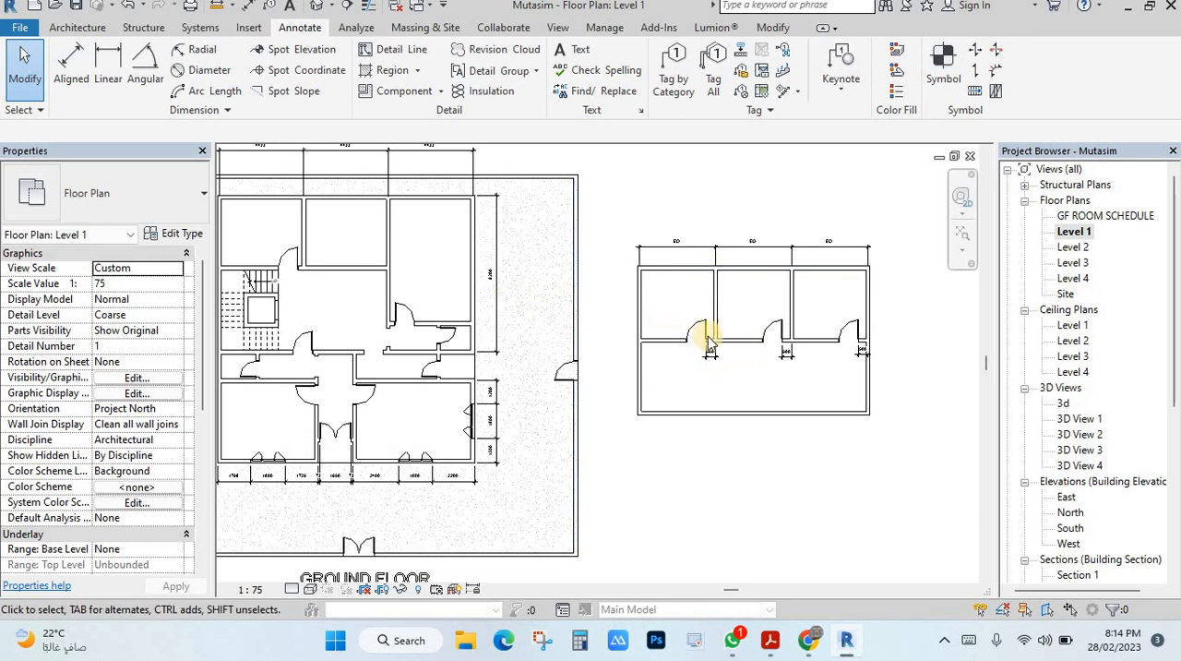
middle_click_drag(762, 375, 692, 324)
scroll(699, 315, "up", 1)
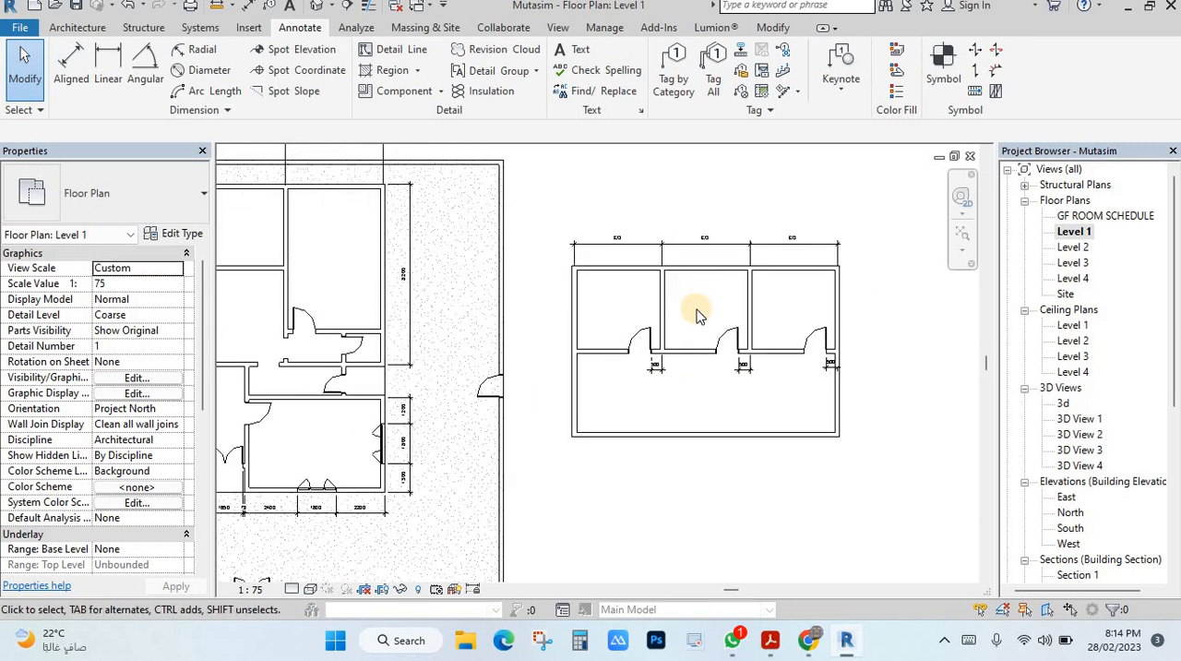